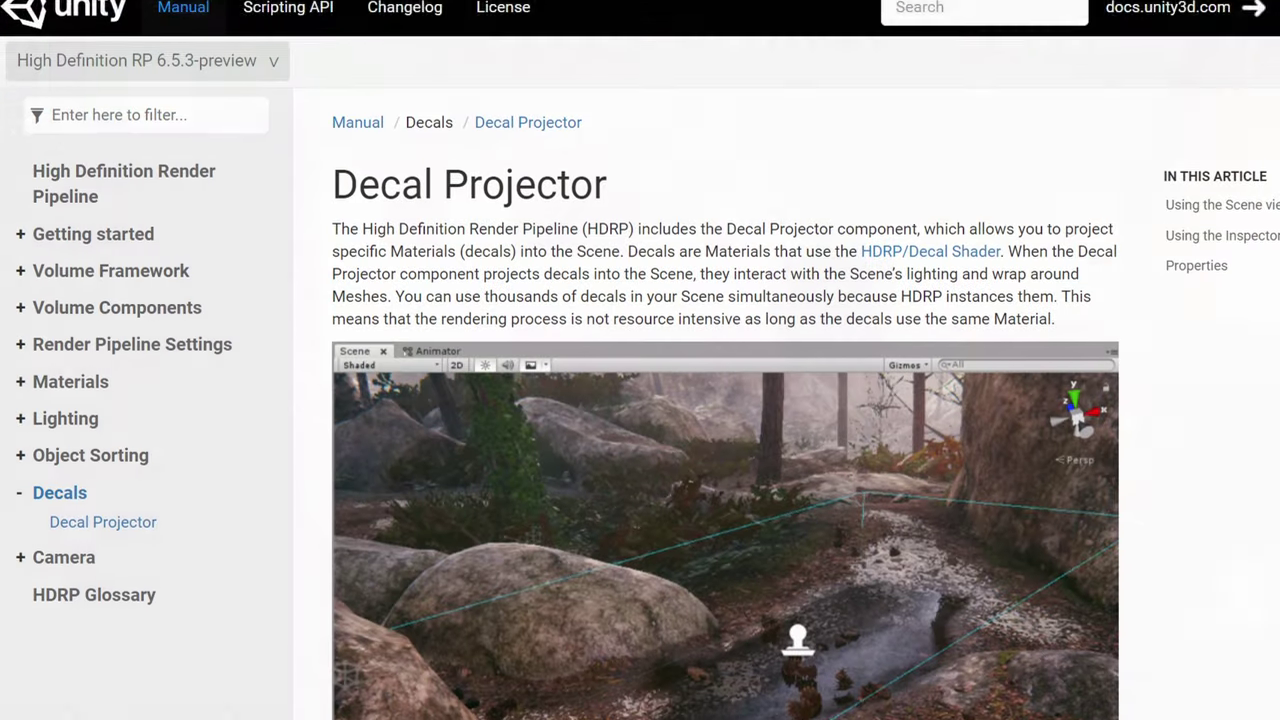
- Select lines 37–38 (o.uvShadow and o.uvFalloff) in the projector shader's vertex function
scroll(640, 400, down, 3)
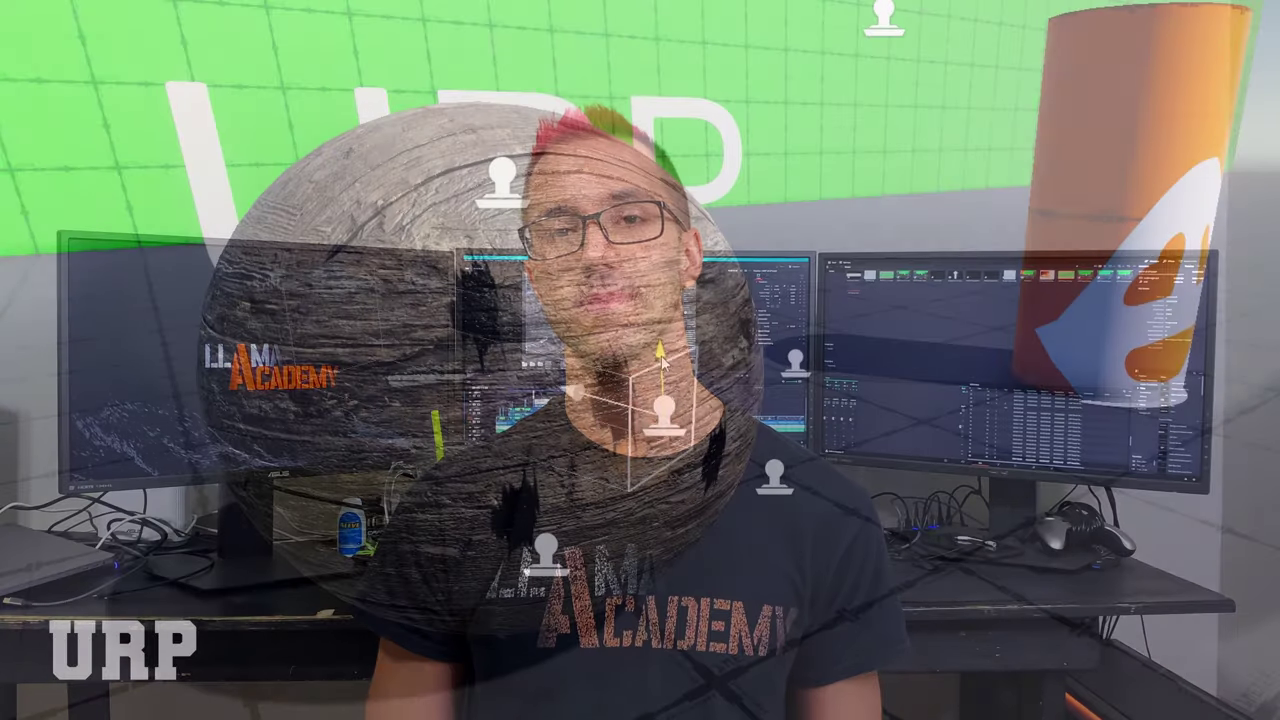
mouse_move(705, 345)
mouse_down()
mouse_move(704, 173)
mouse_move(700, 268)
mouse_move(723, 330)
mouse_up()
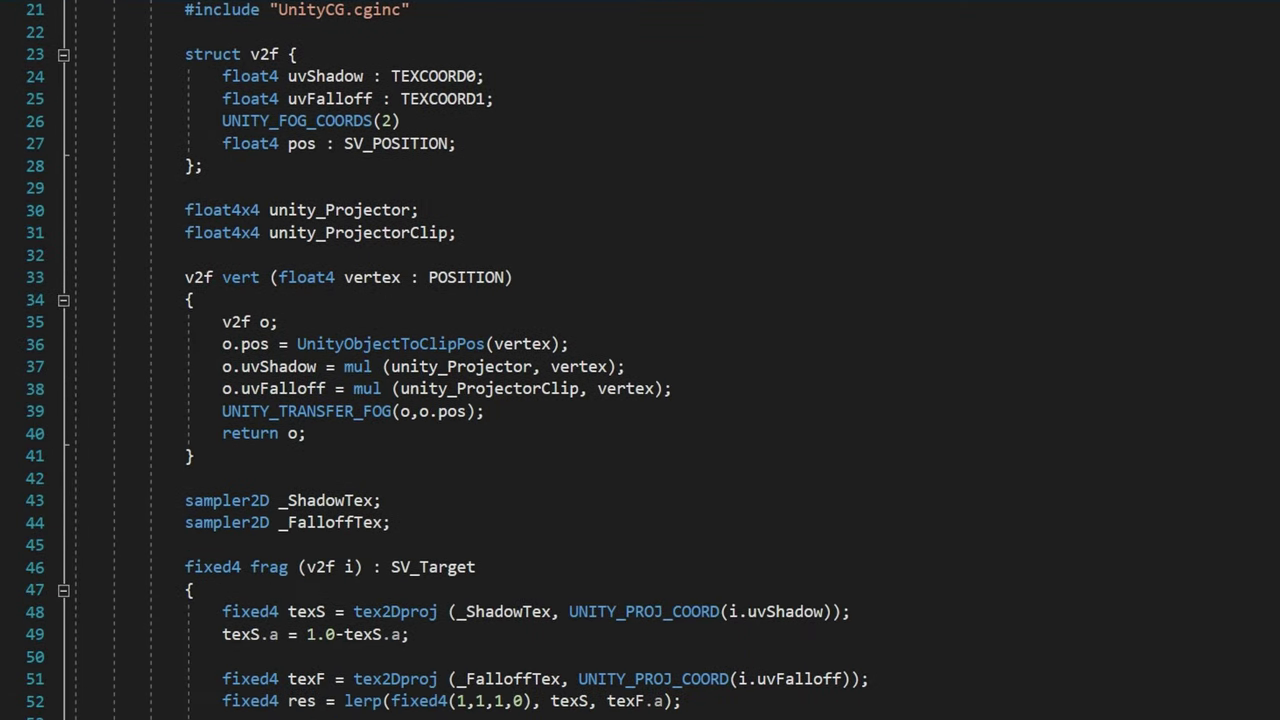
click(698, 392)
shift+click(73, 367)
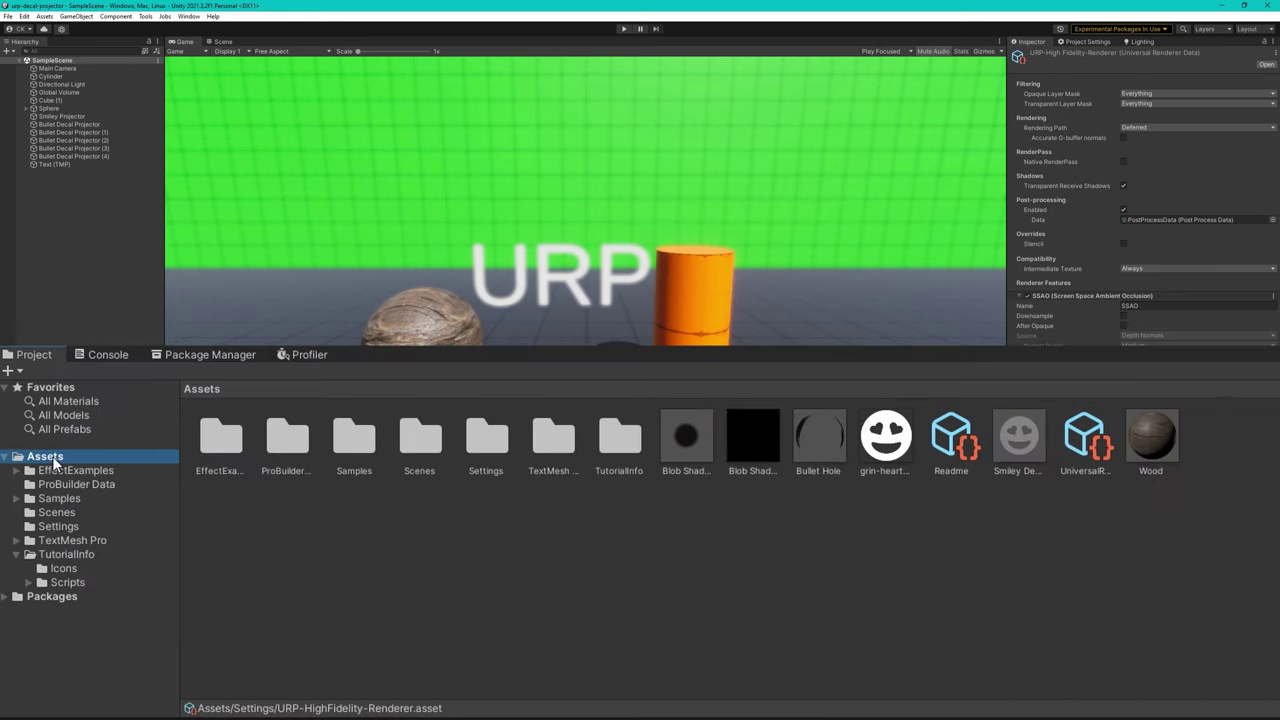
- Select the URP-HighFidelity-Renderer asset in Assets/Settings to show it in the Inspector
click(77, 523)
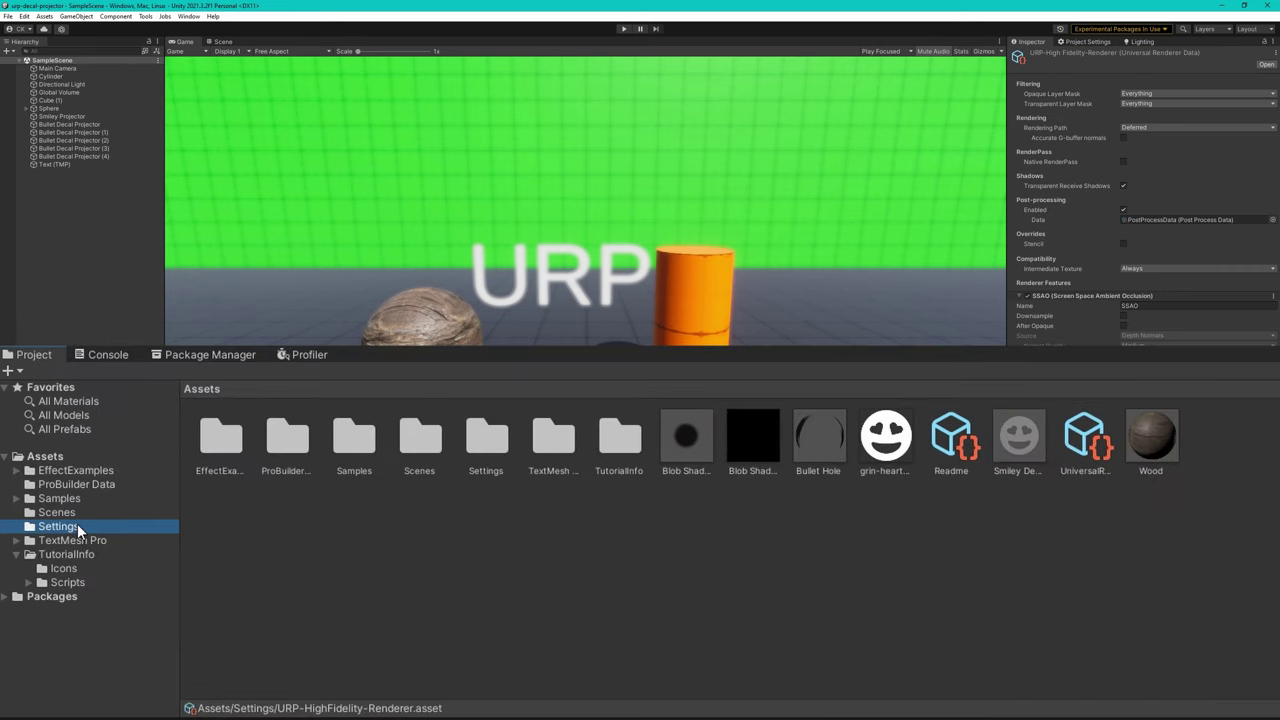
click(410, 442)
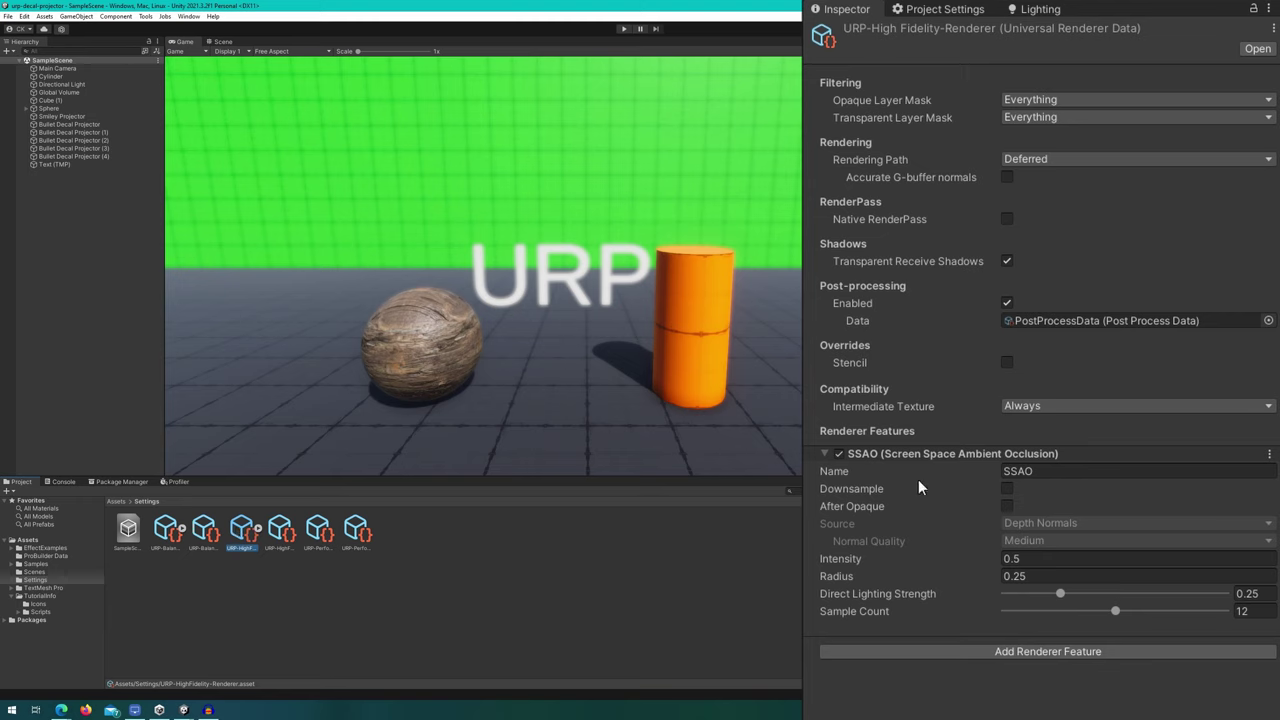
- Add the Decal renderer feature and set its Max Draw Distance to 1000
click(999, 645)
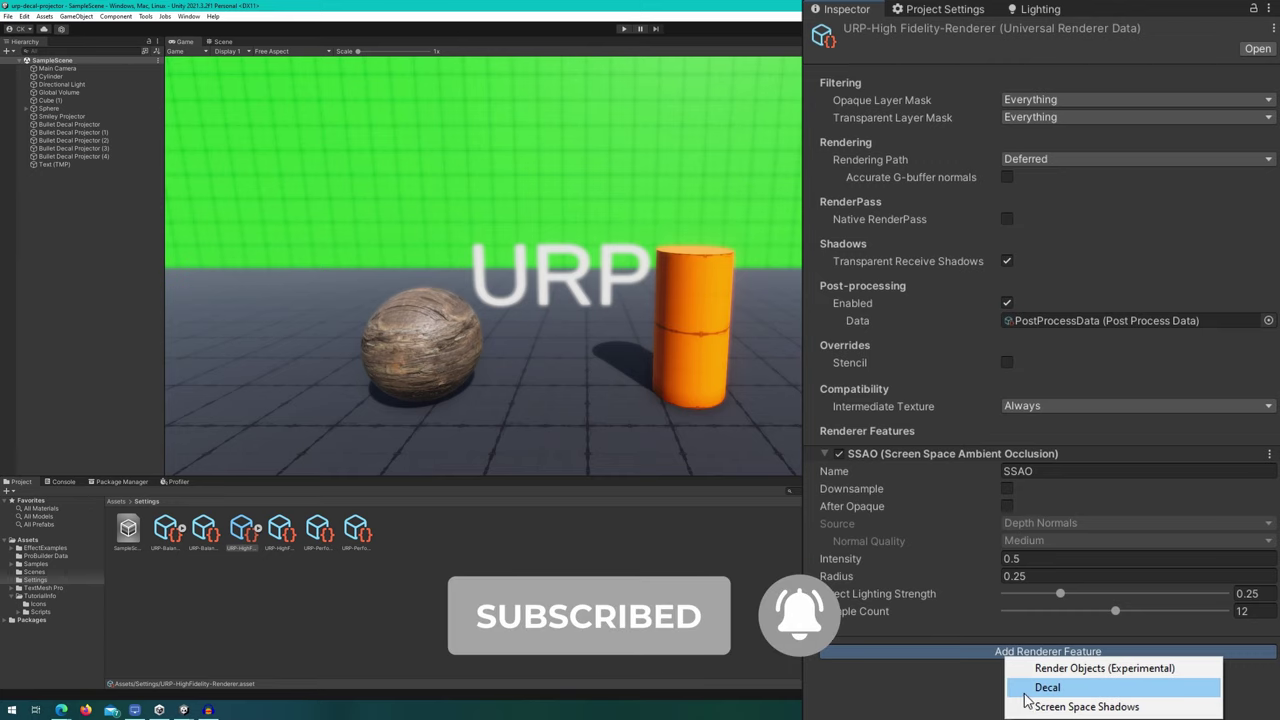
click(1026, 700)
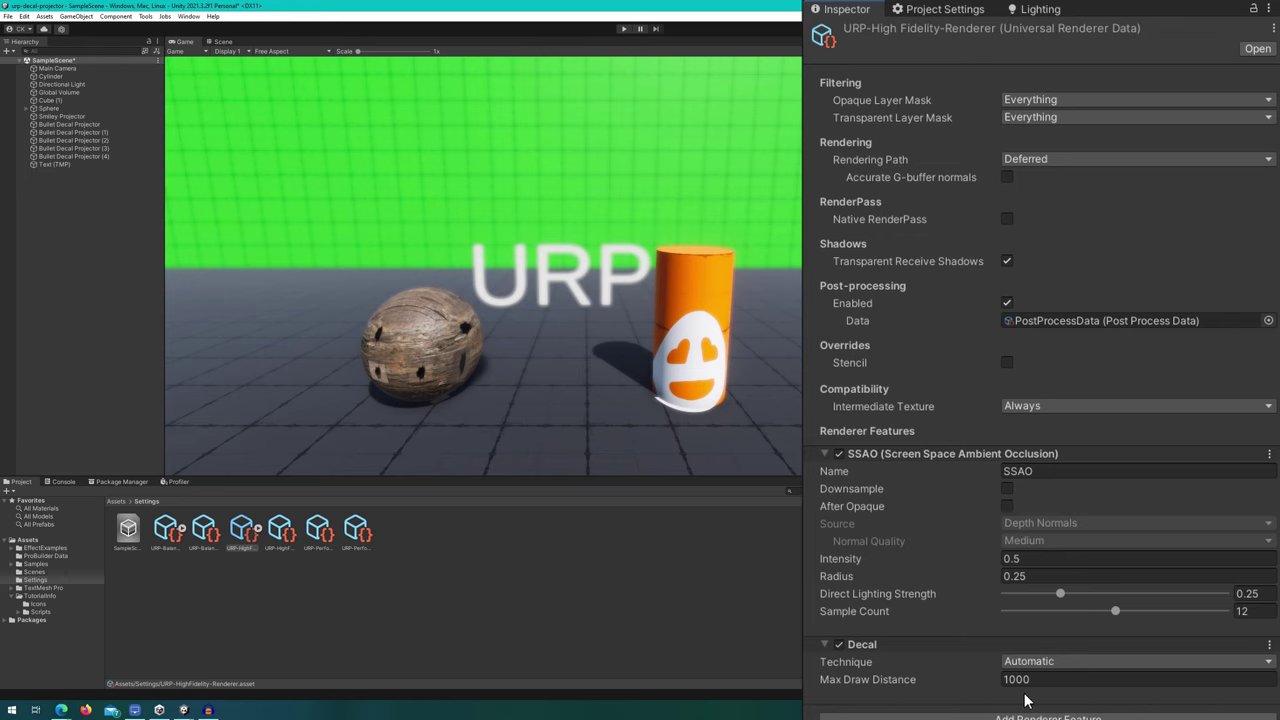
scroll(1025, 700, down, 4)
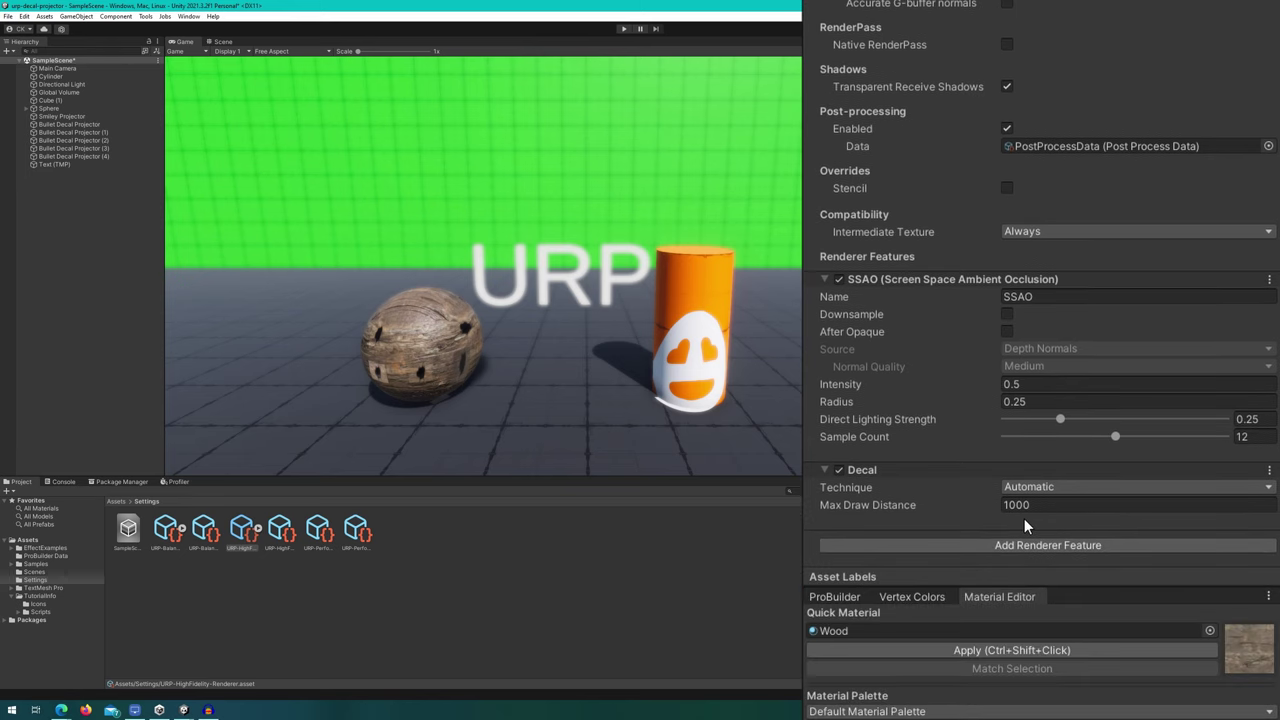
click(1032, 507)
text(1)
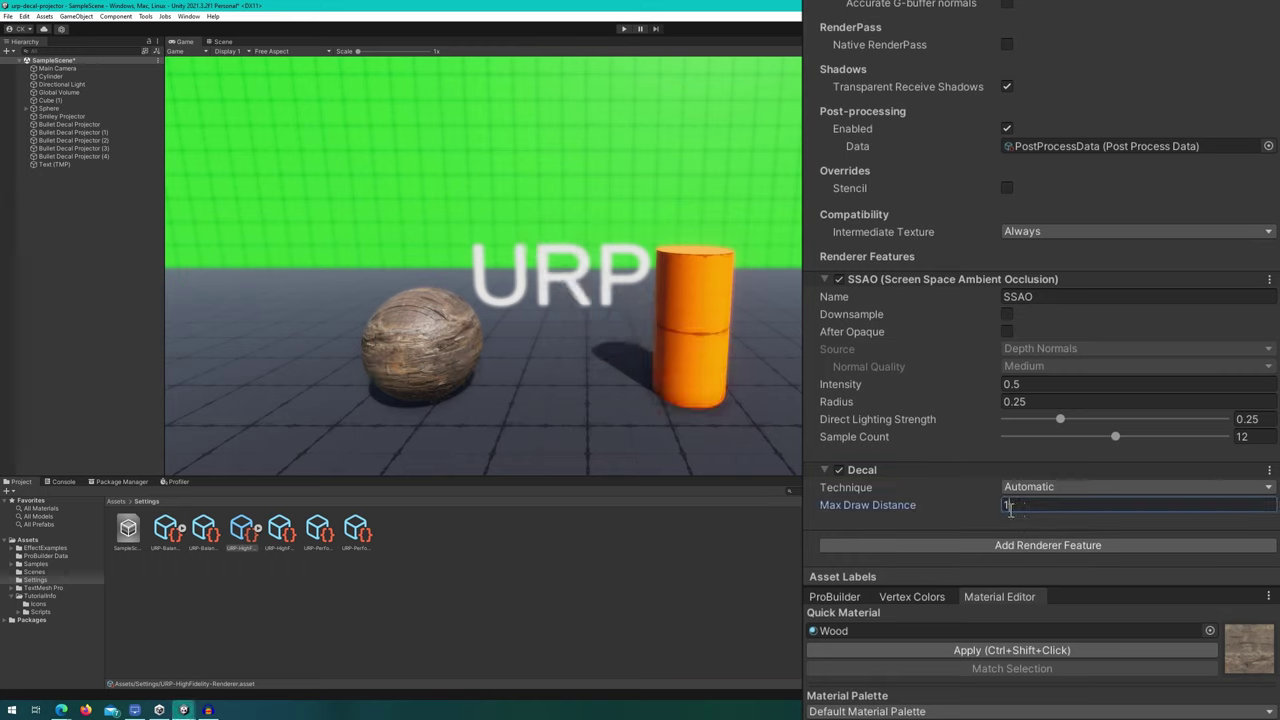
text(000)
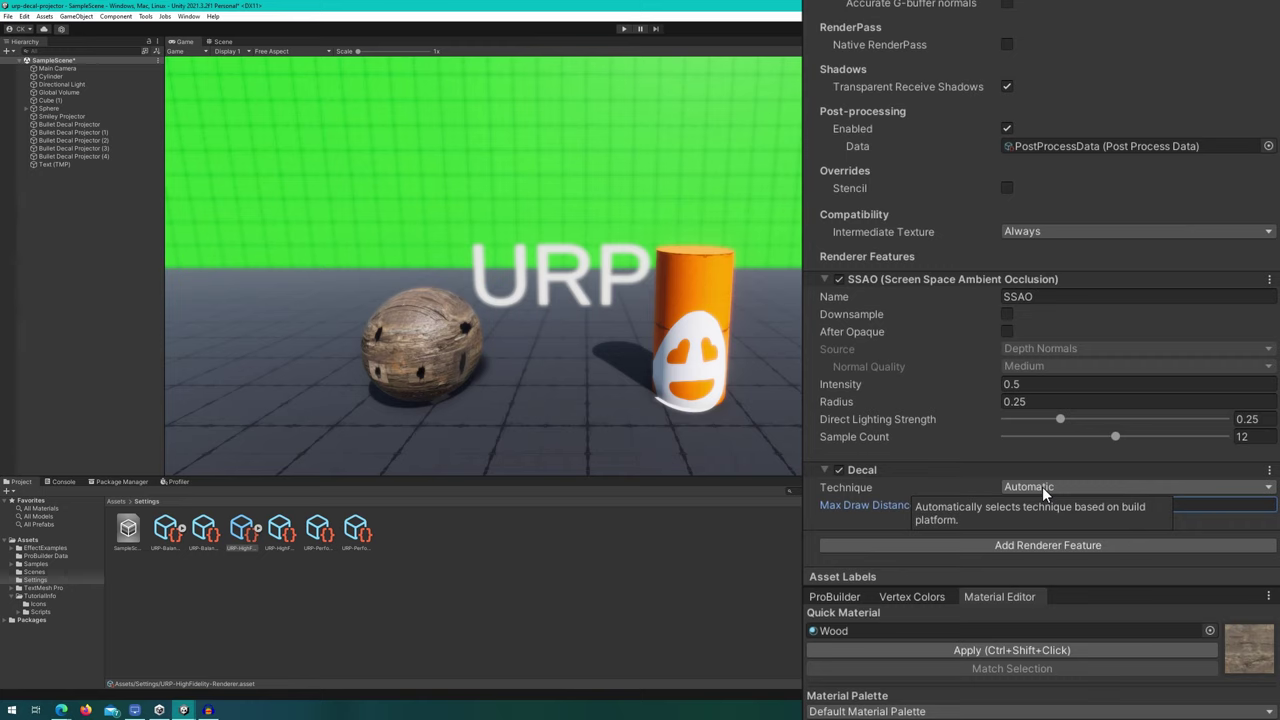
- Try the DBuffer decal technique, keeping Albedo Normal MAOS as surface data
click(1042, 486)
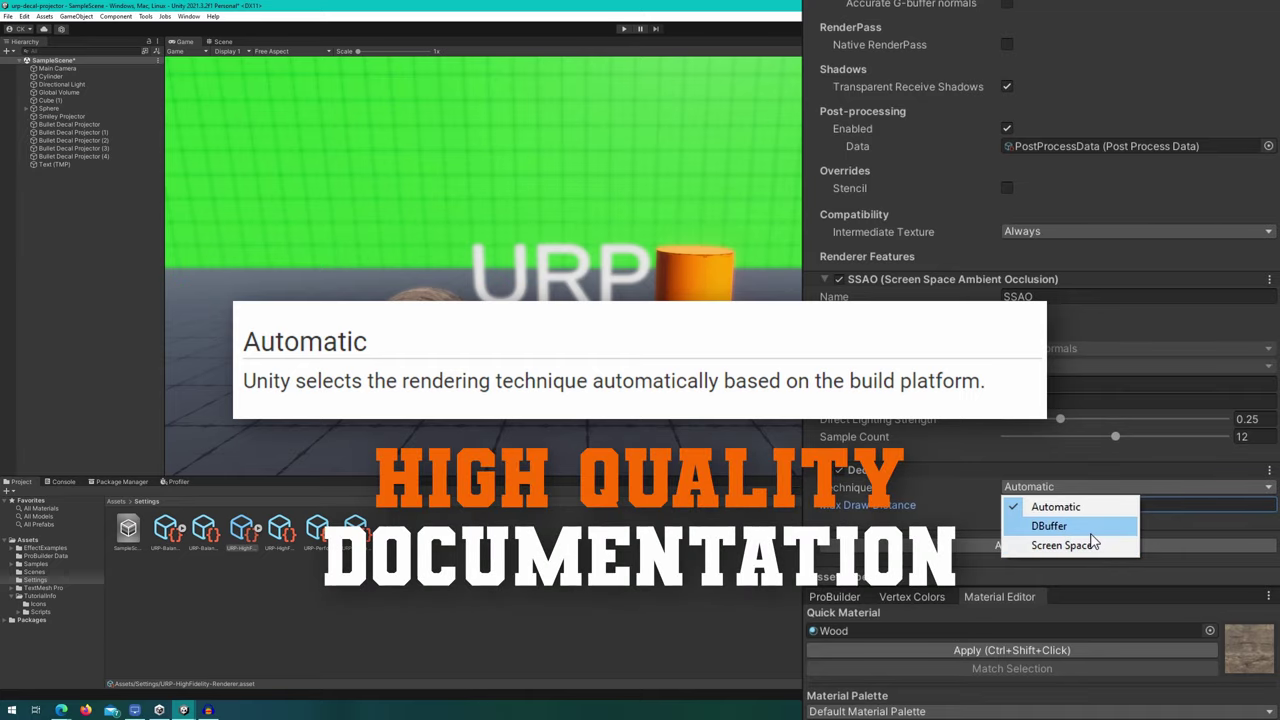
click(1090, 530)
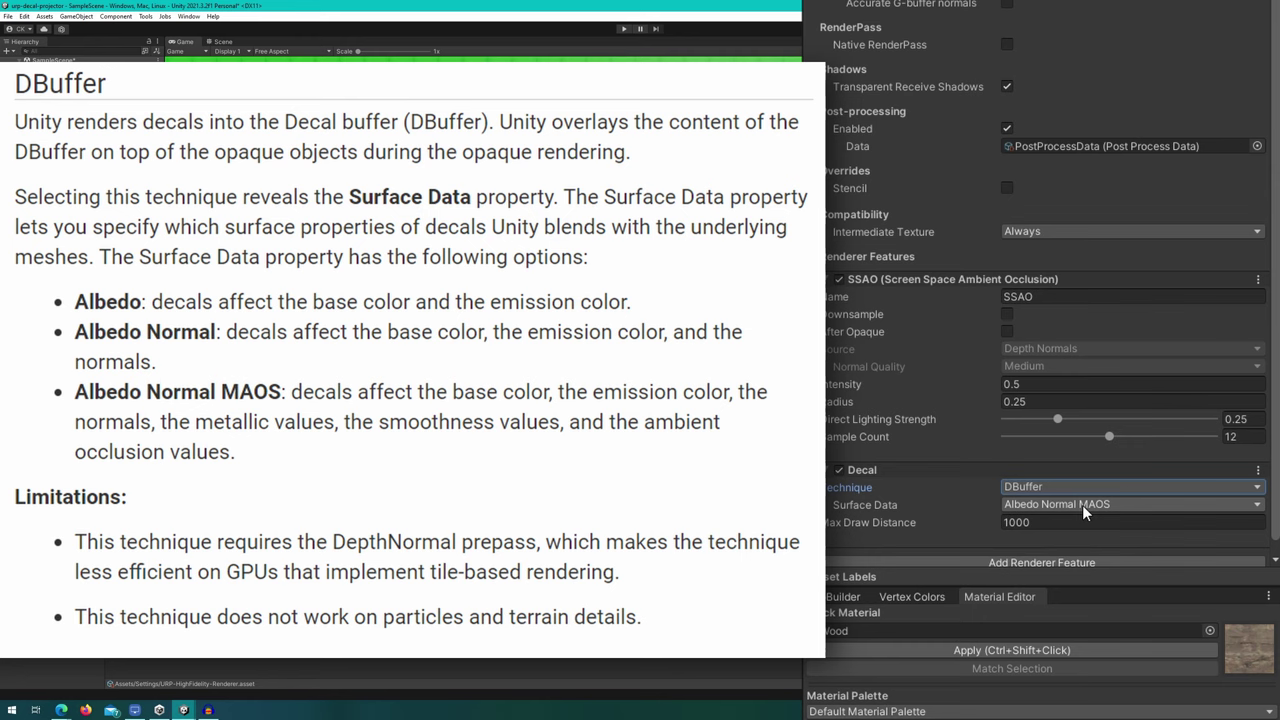
click(1082, 505)
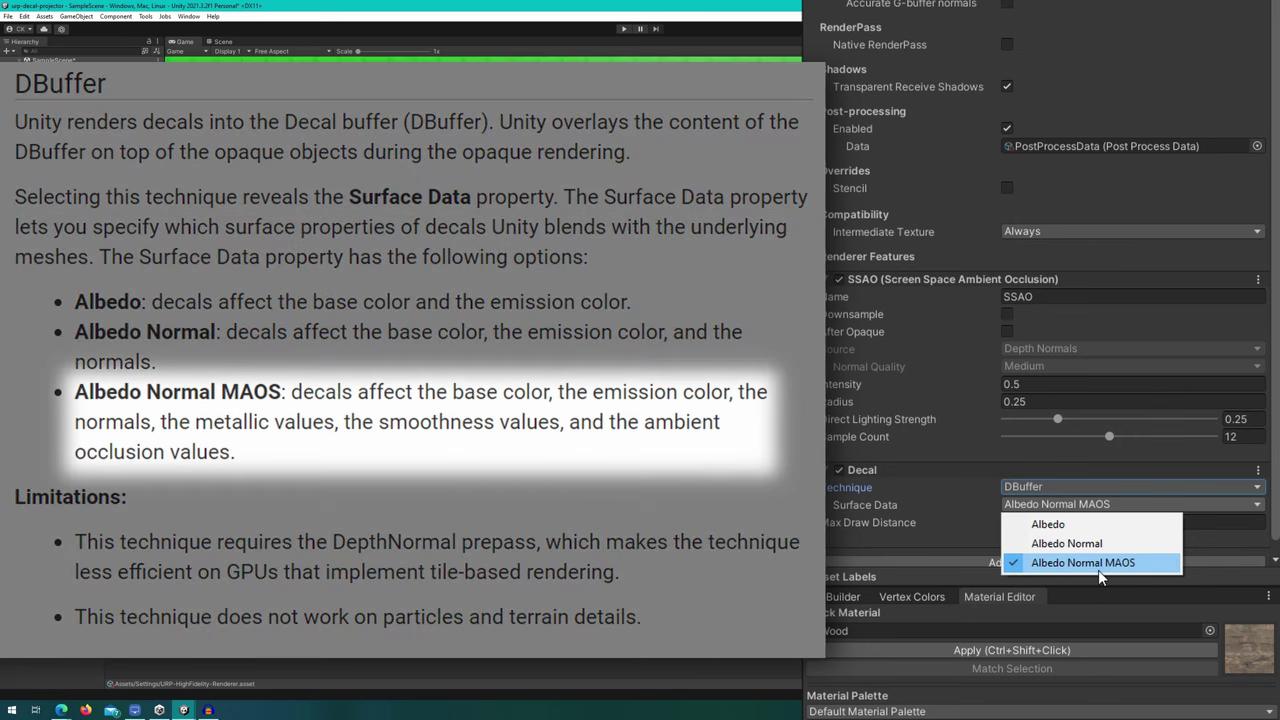
click(1117, 563)
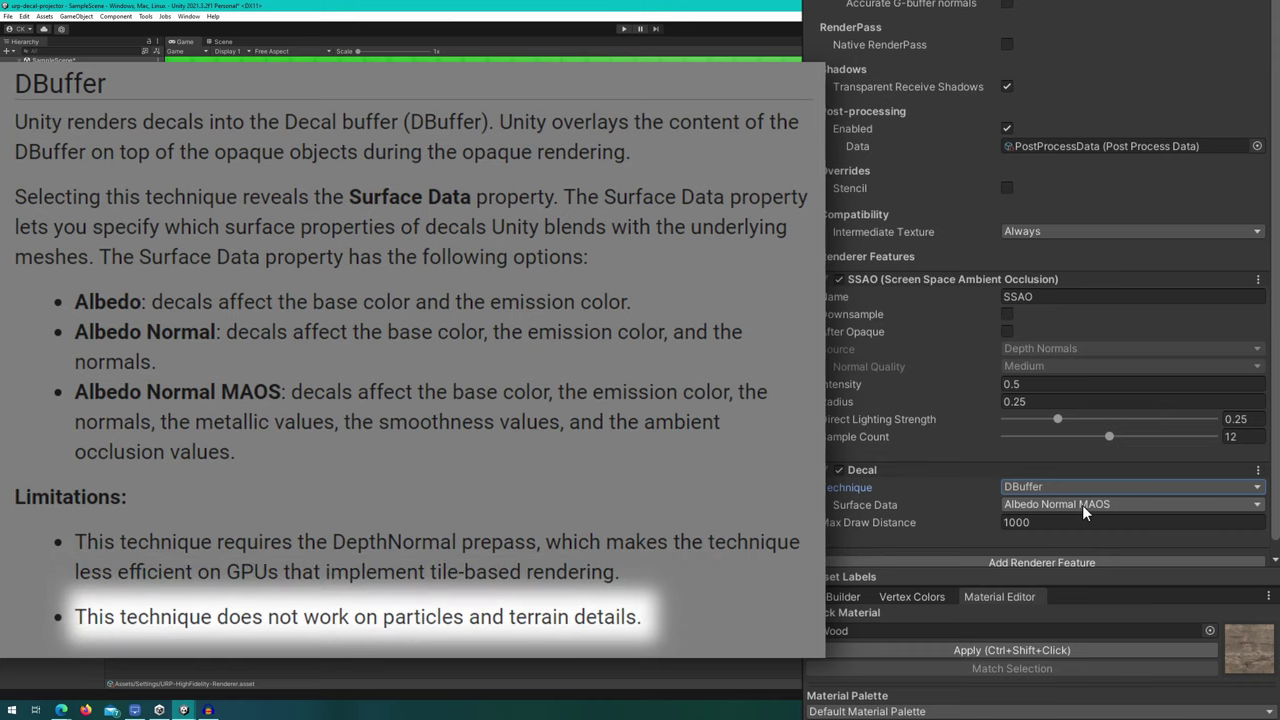
- Switch the decal technique to Screen Space, leaving Normal Blend at Low
scroll(1075, 500, down, 1)
click(1043, 476)
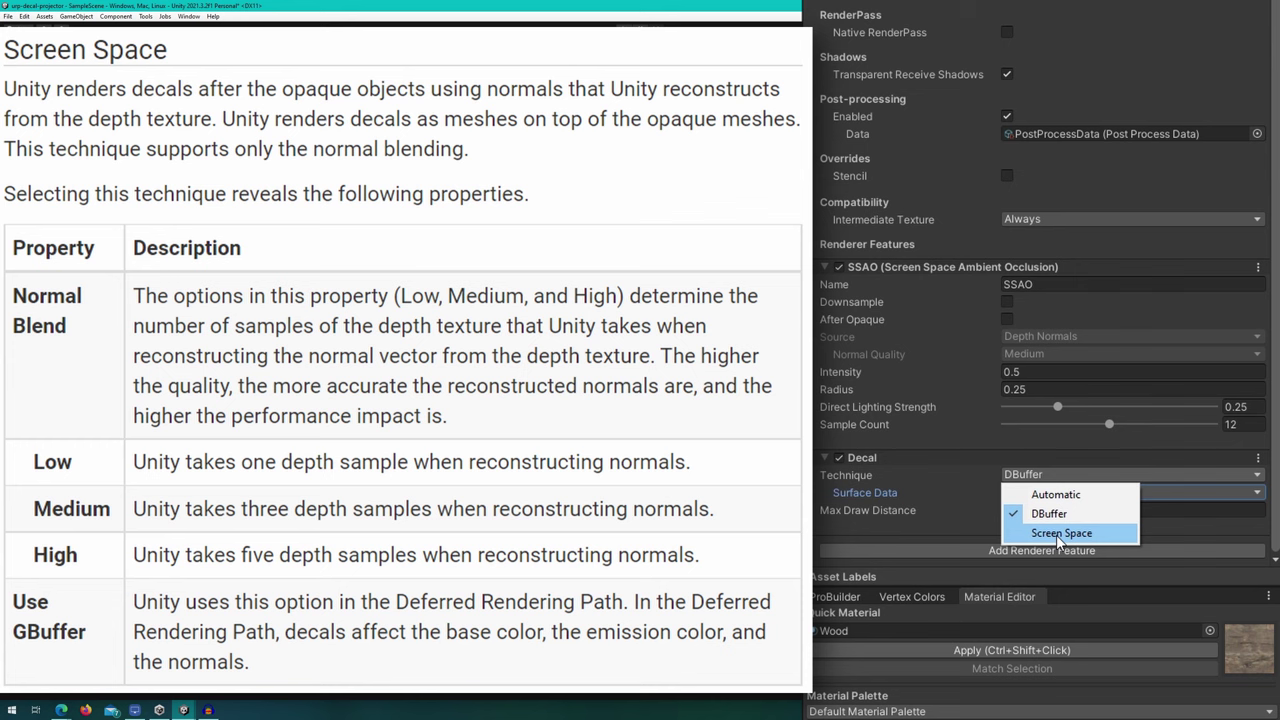
click(1057, 534)
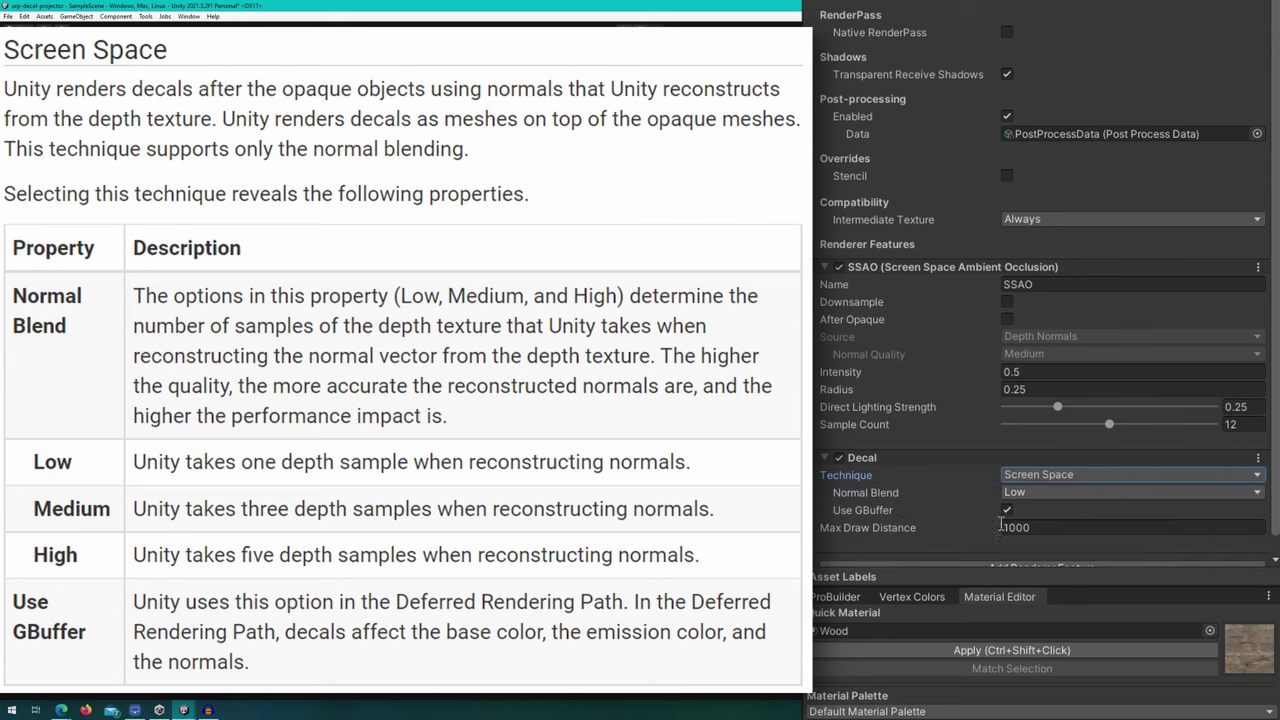
click(1092, 490)
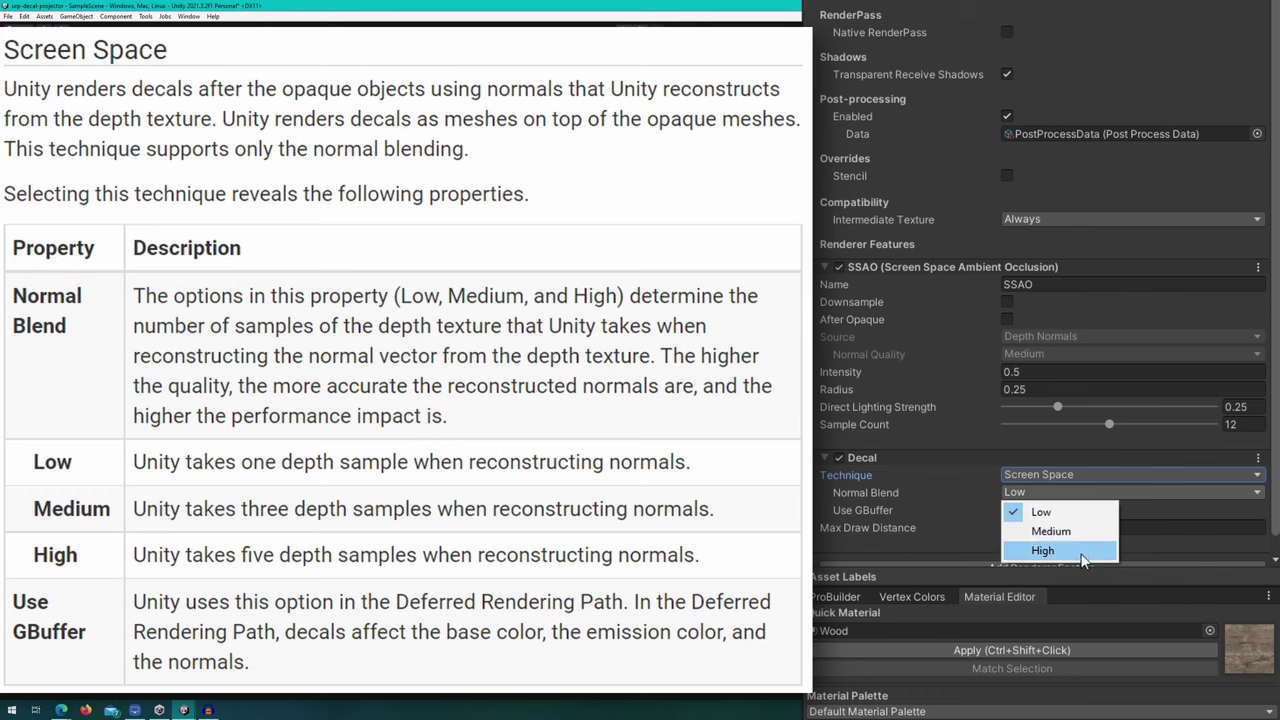
key(alt+Tab)
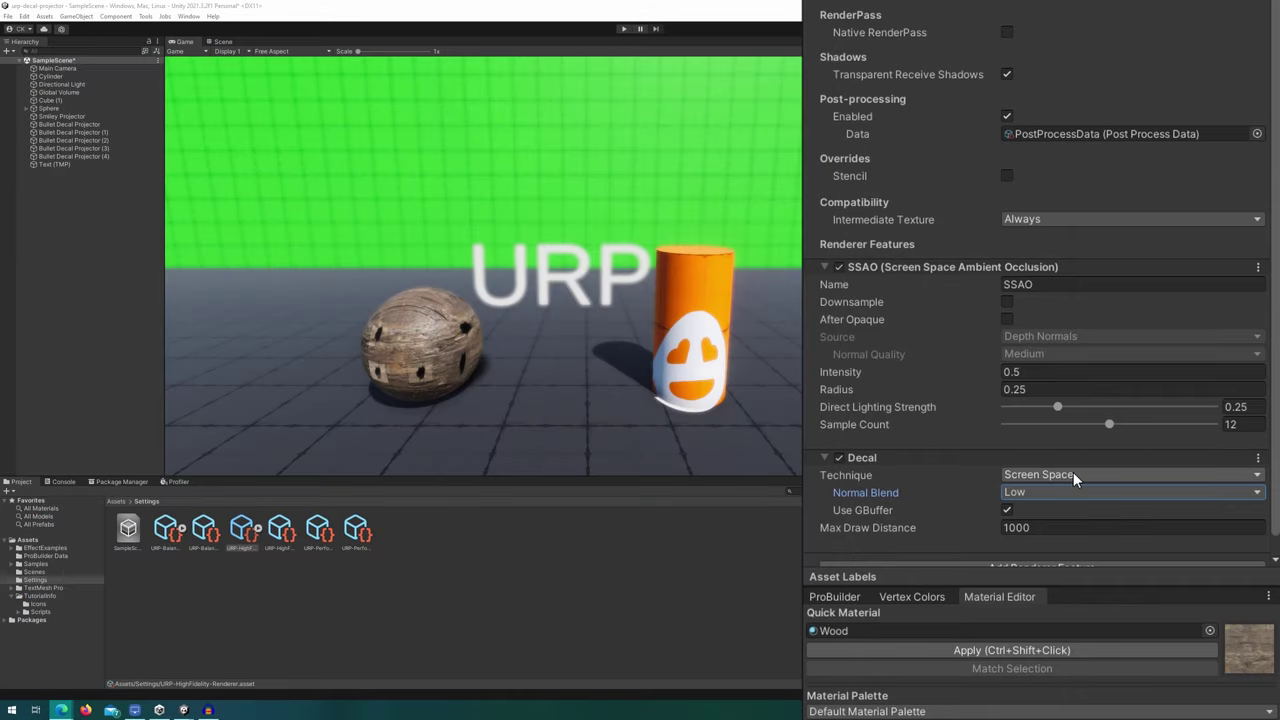
- Return the Decal feature's technique from Screen Space to Automatic
click(1073, 473)
click(1062, 497)
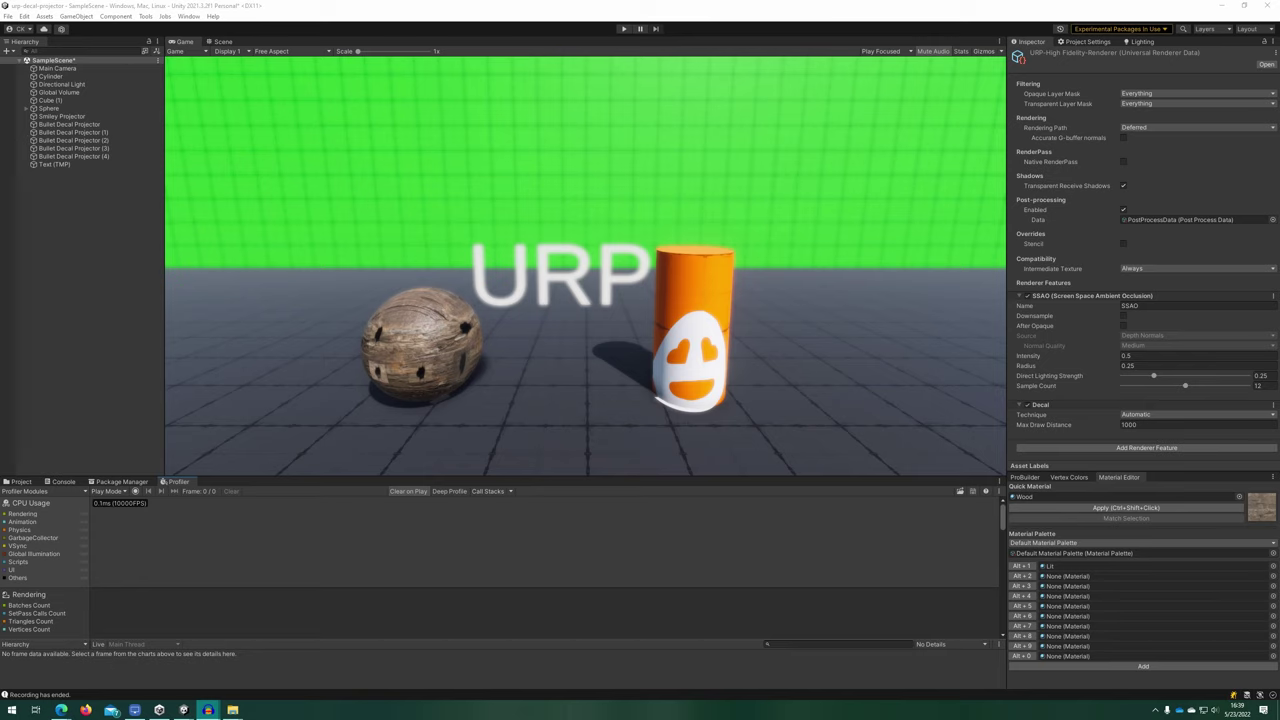
- Create a URP Decal Projector from Rendering, raise it to Y 1.614 and frame it in Scene view
right_click(25, 197)
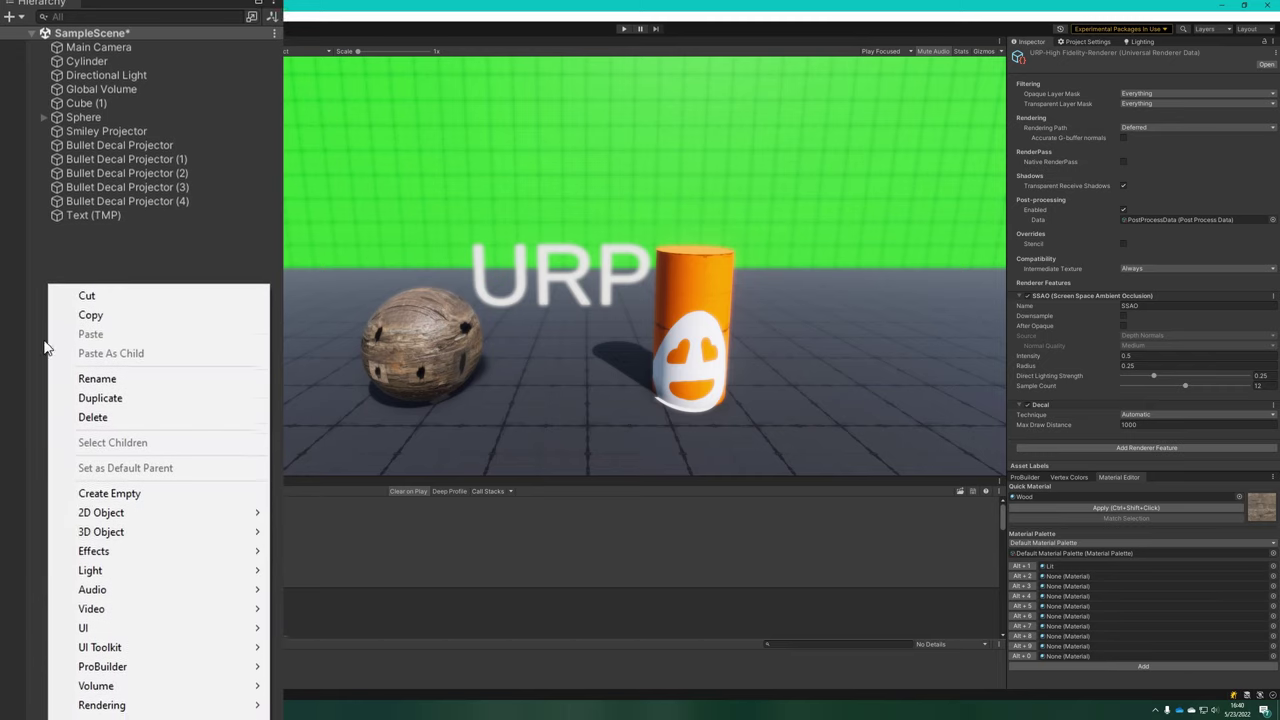
mouse_move(92, 672)
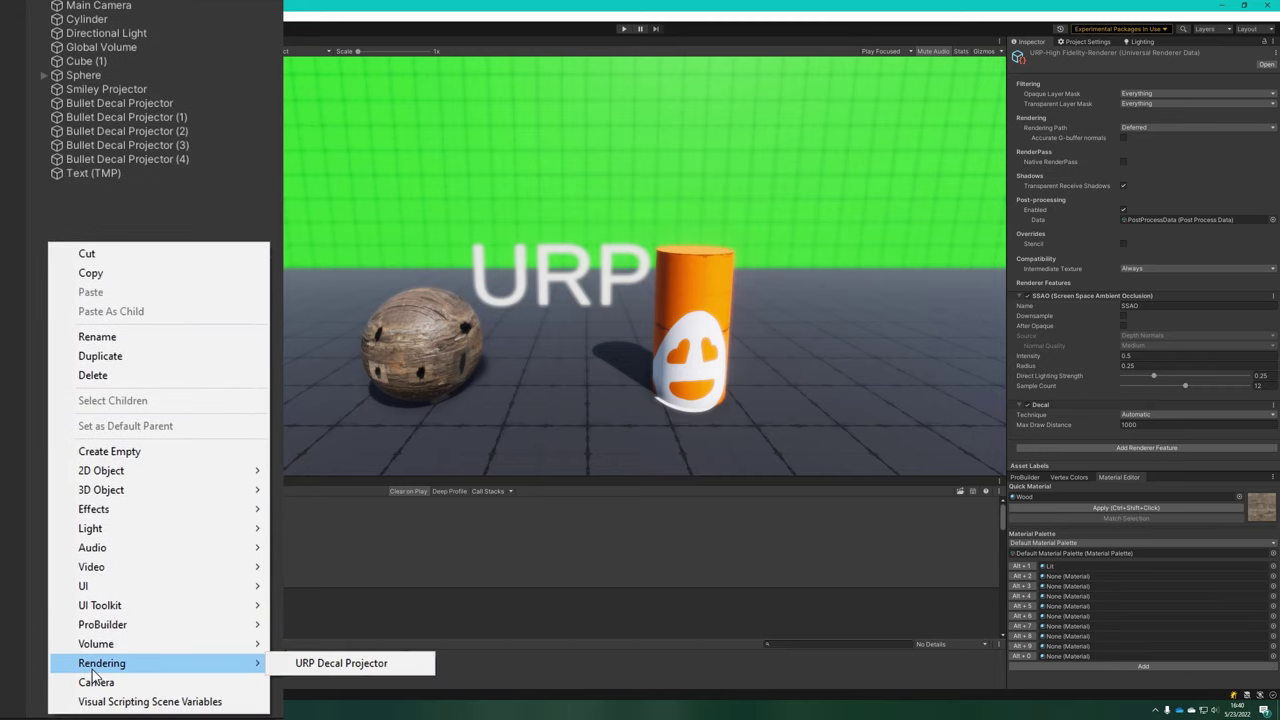
click(372, 664)
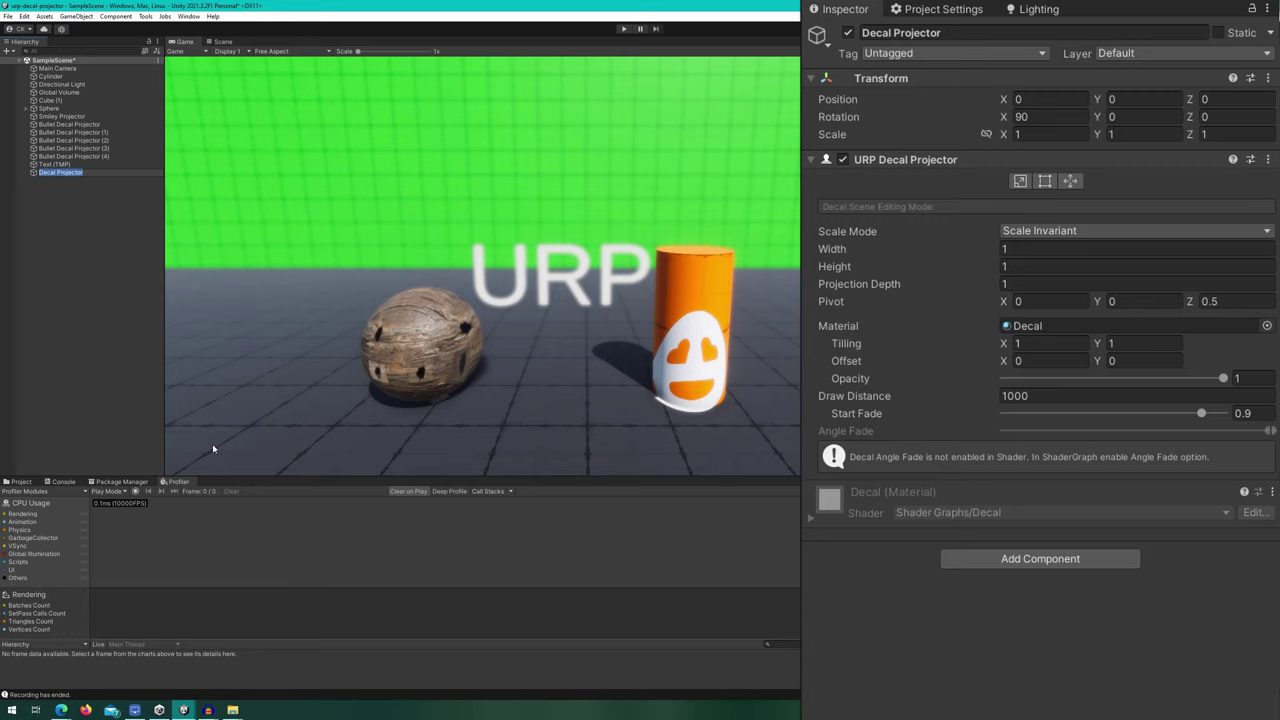
click(1073, 328)
click(222, 41)
alt+drag(667, 266, 663, 295)
key(f)
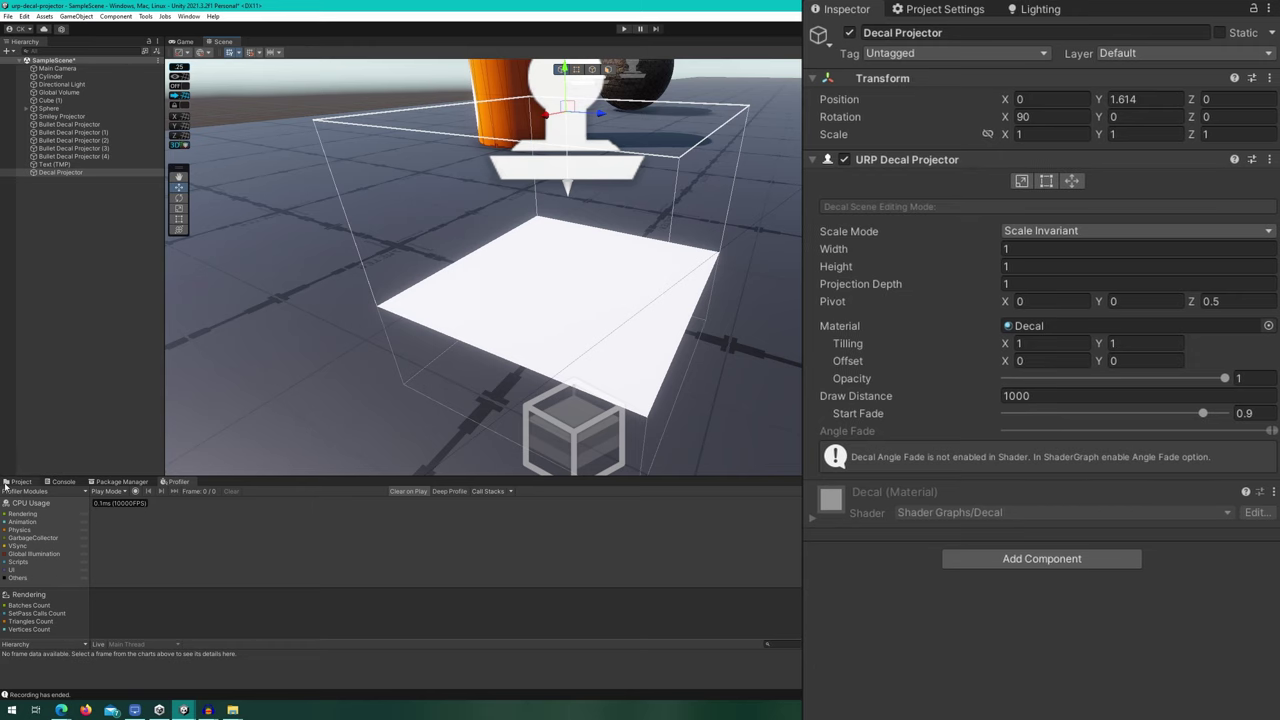
- Assign Blob Shadow Projector, then Bullet Hole, then Smiley Decal as the projector's material
click(6, 484)
scroll(12, 500, up, 5)
click(28, 541)
drag(391, 543, 1025, 335)
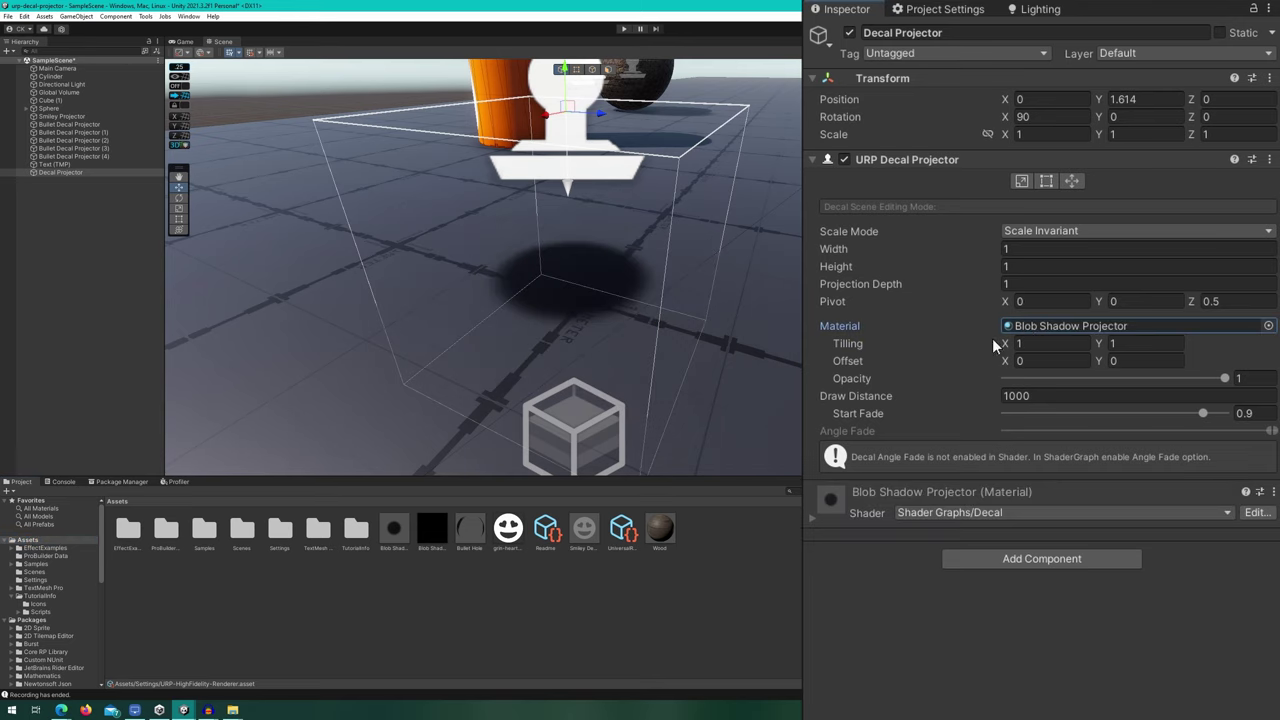
drag(472, 537, 1045, 331)
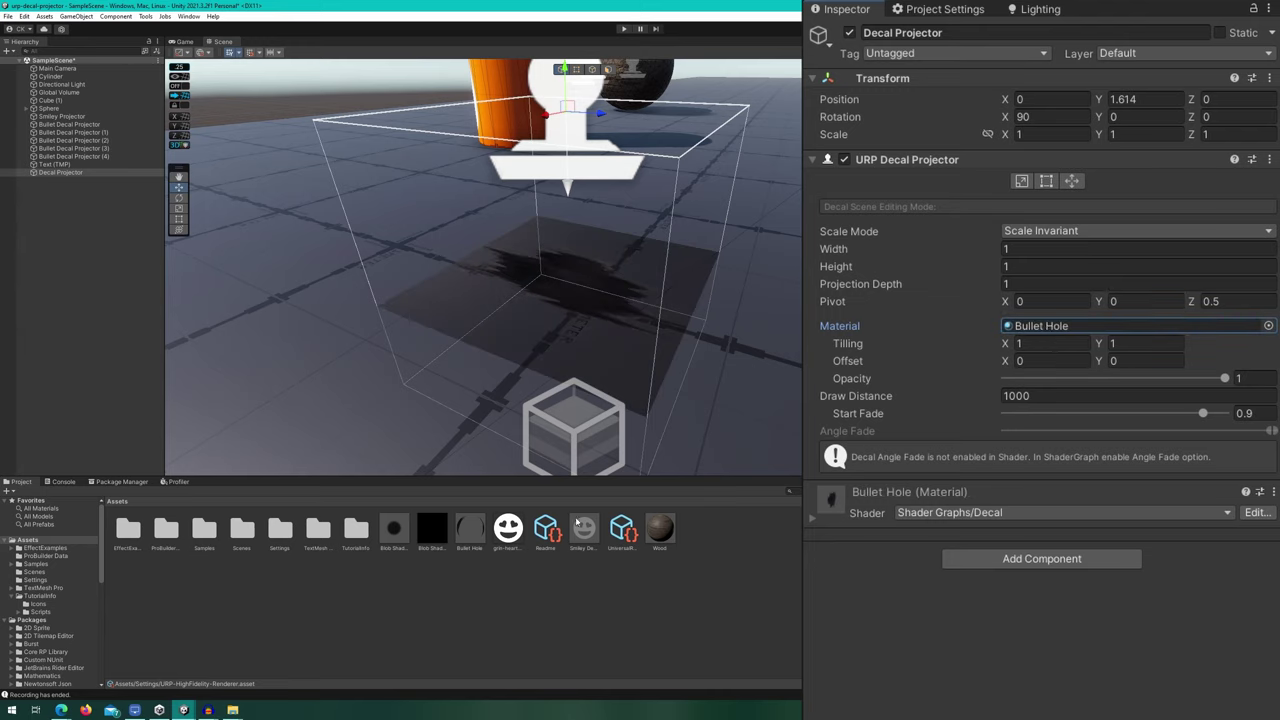
drag(583, 527, 1072, 326)
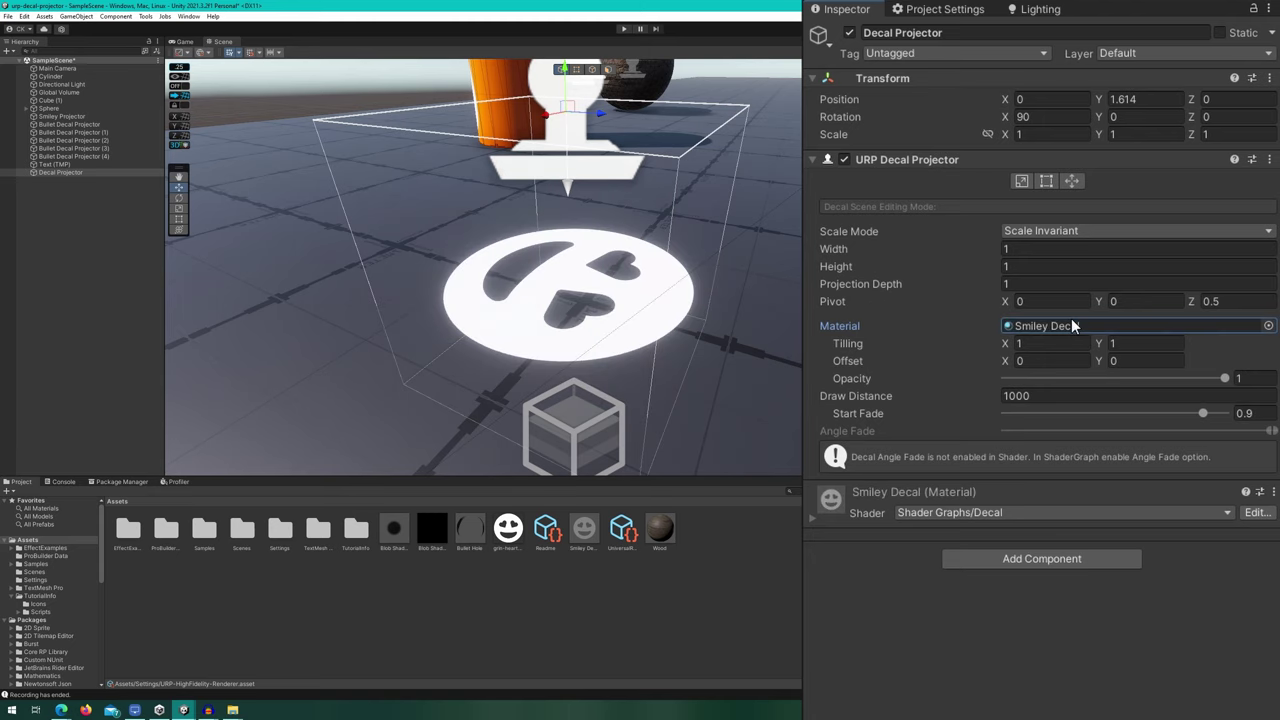
- Scale the smiley decal's projection box deeper, wider and taller
click(1022, 182)
scroll(540, 256, down, 4)
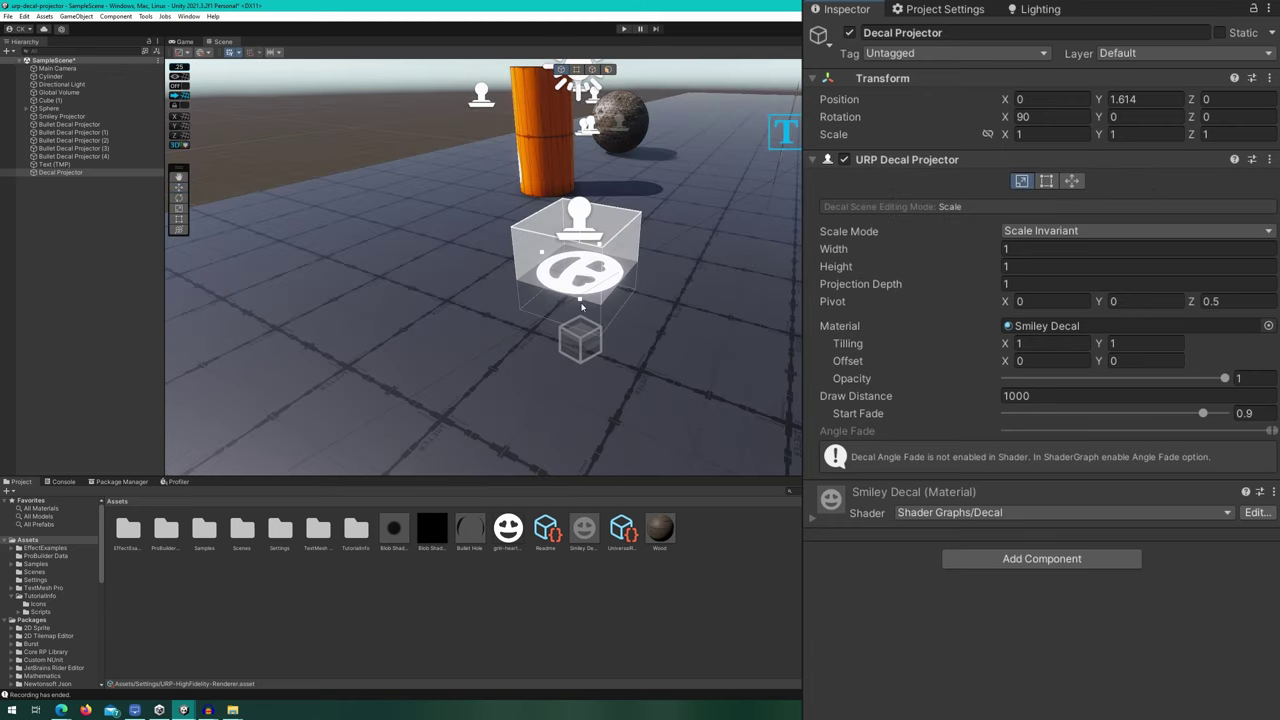
drag(577, 308, 505, 345)
drag(597, 280, 785, 310)
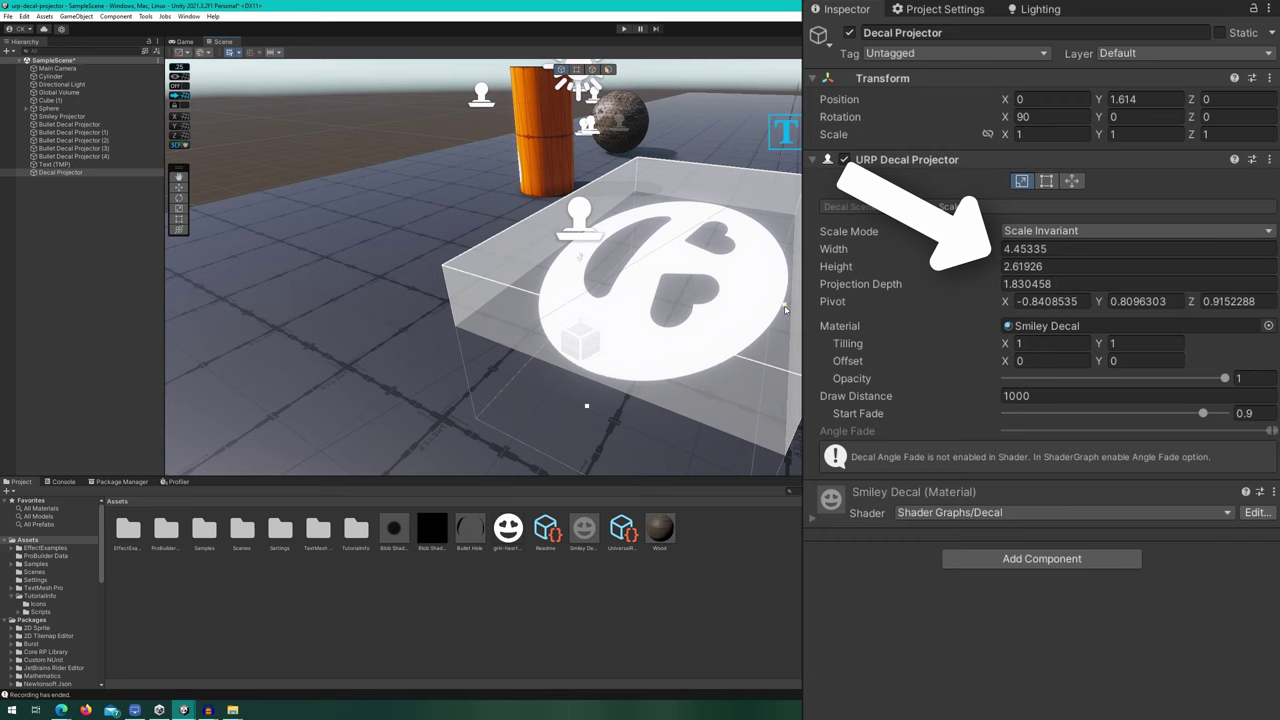
- Crop the smiley decal narrower and shift its UV mapping
click(1047, 183)
drag(587, 408, 628, 264)
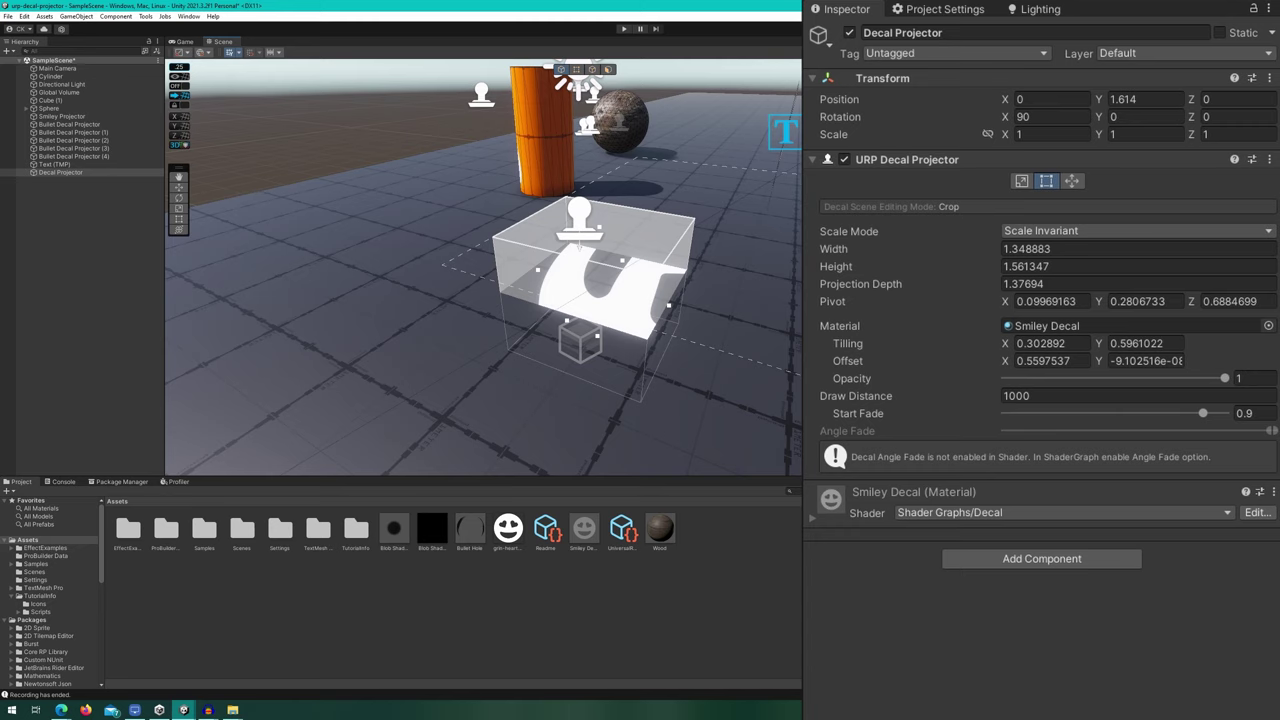
click(1072, 181)
drag(720, 172, 673, 267)
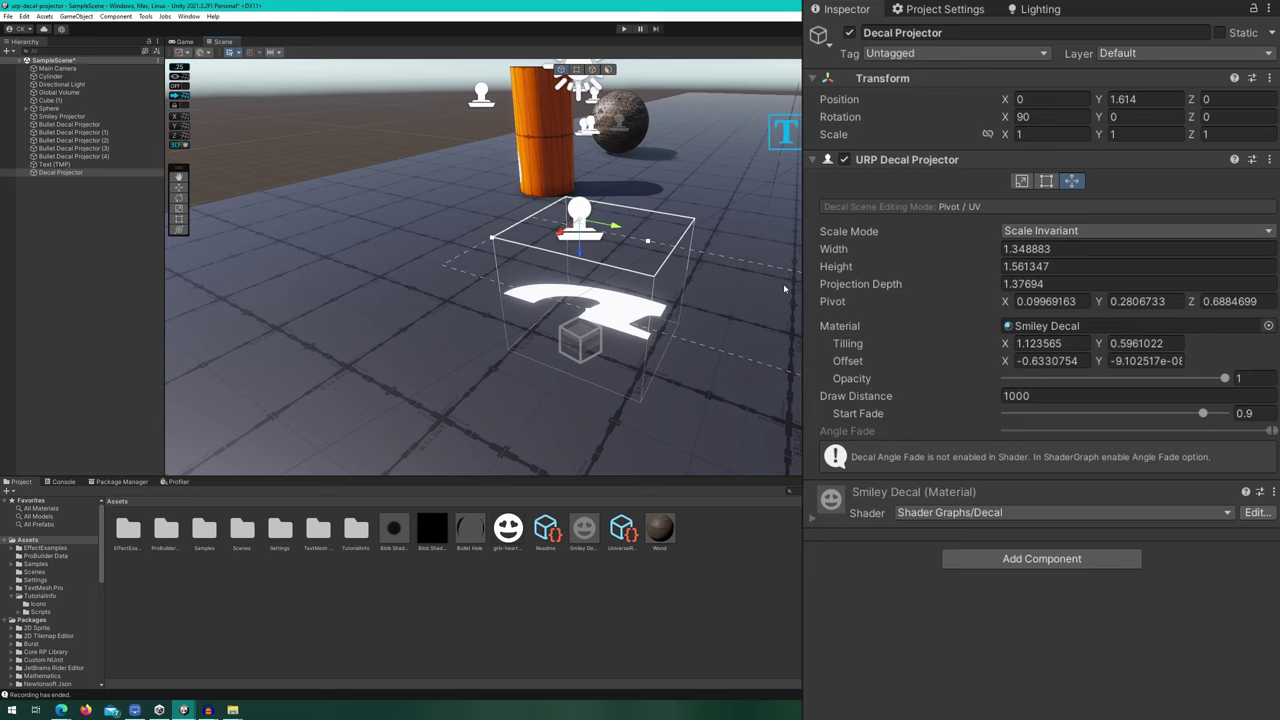
- Delete the test projector, select the sphere's Bullet Decal Projector and expand its Bullet Hole material
key(Delete)
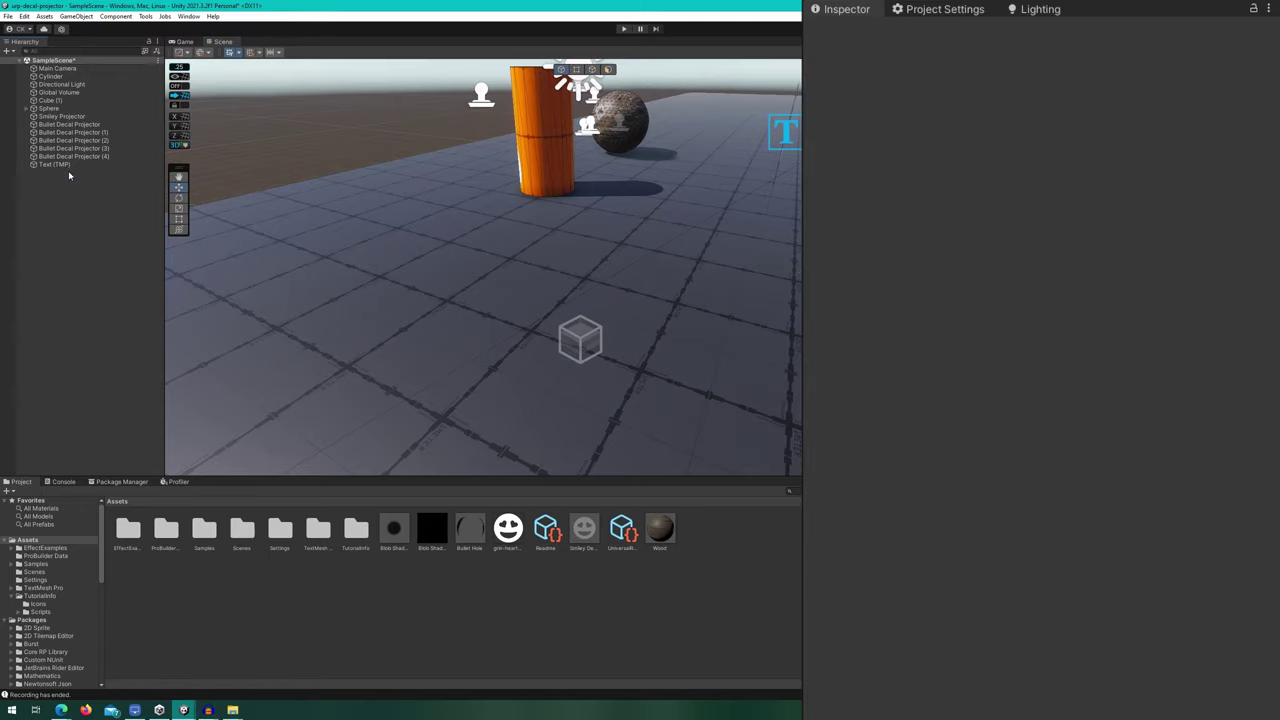
right_drag(457, 248, 760, 300)
click(543, 305)
right_drag(543, 305, 723, 229)
click(600, 280)
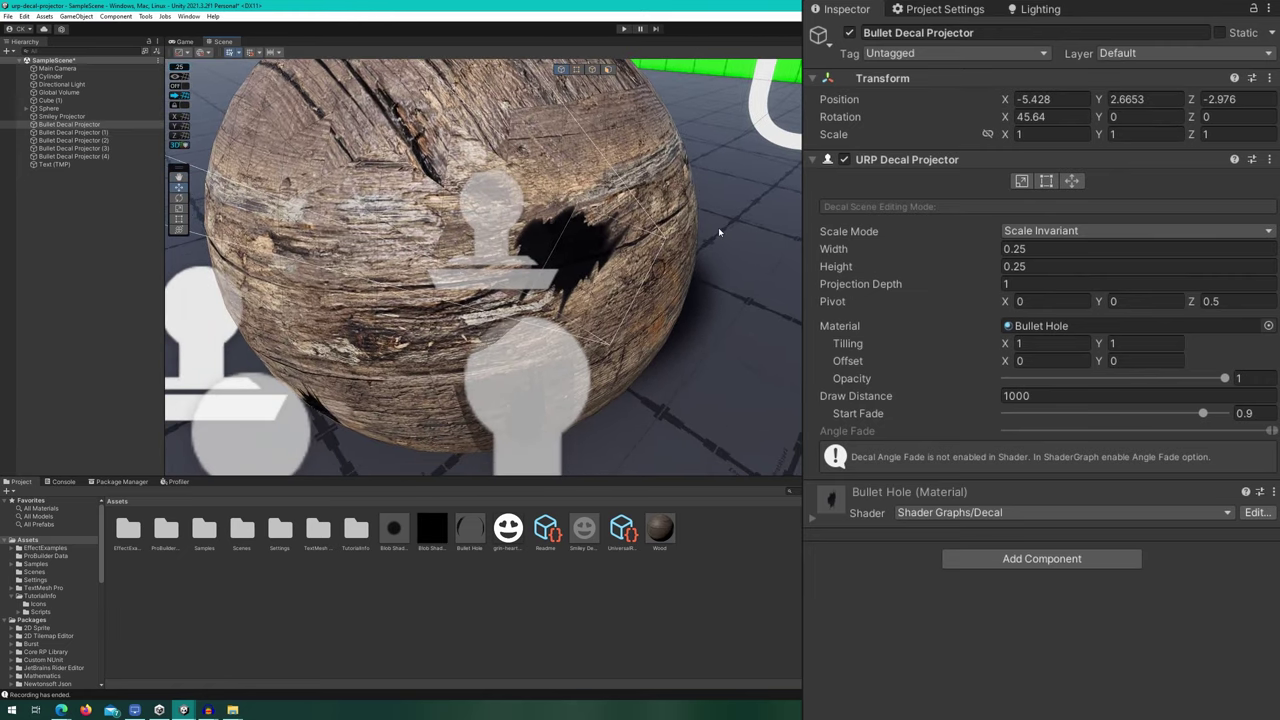
click(867, 514)
scroll(1020, 530, down, 3)
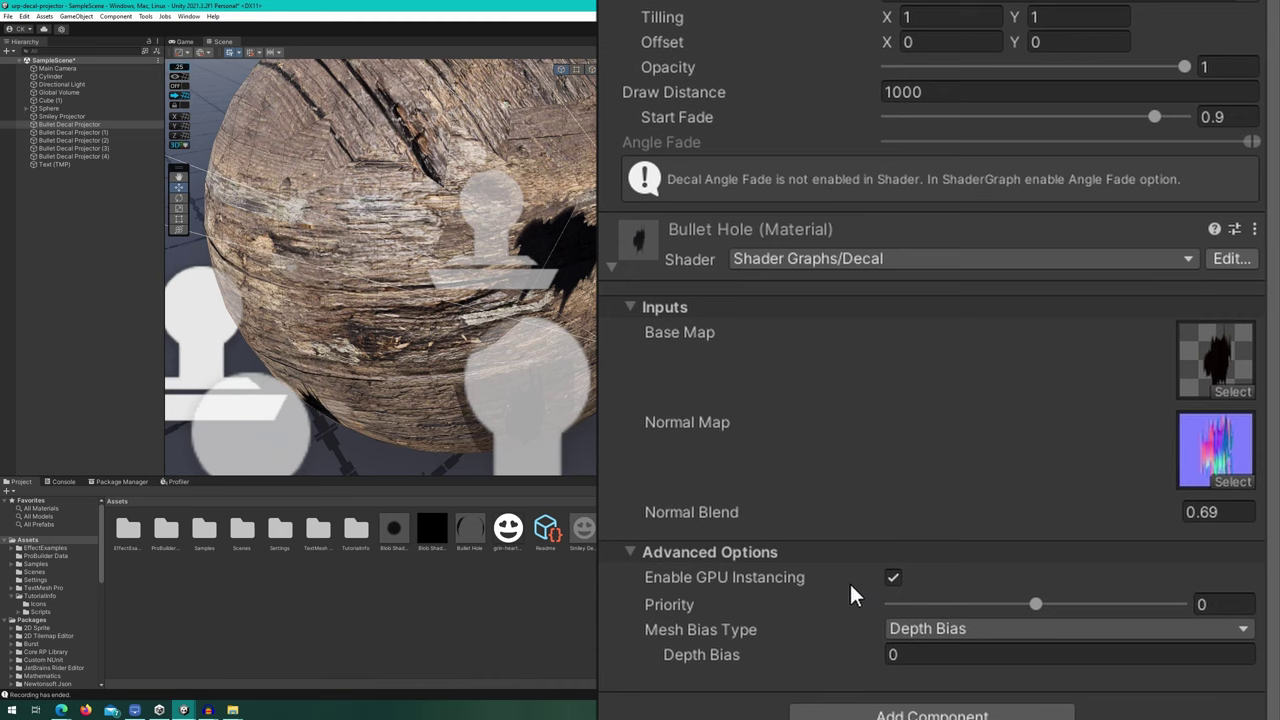
click(631, 553)
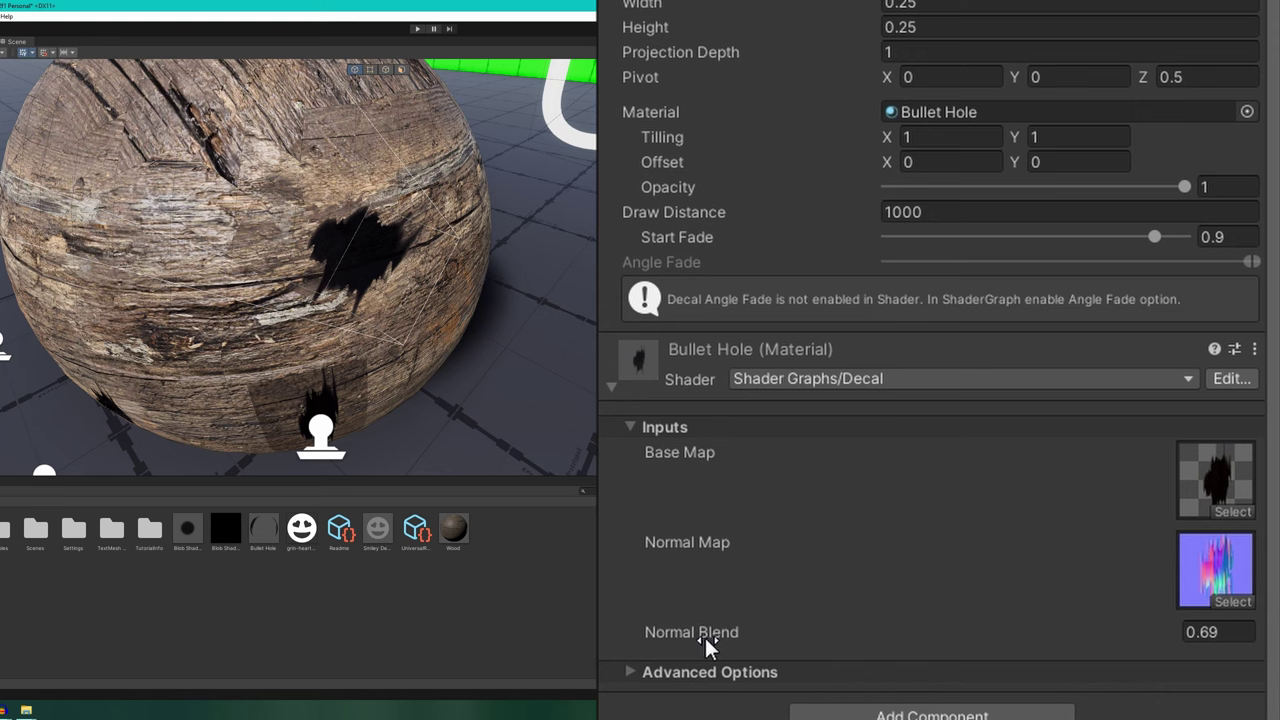
- Scrub the Bullet Hole material's Normal Blend value, finishing at 0.92
mouse_move(721, 631)
mouse_down()
mouse_move(865, 630)
mouse_move(655, 656)
mouse_move(698, 654)
mouse_up()
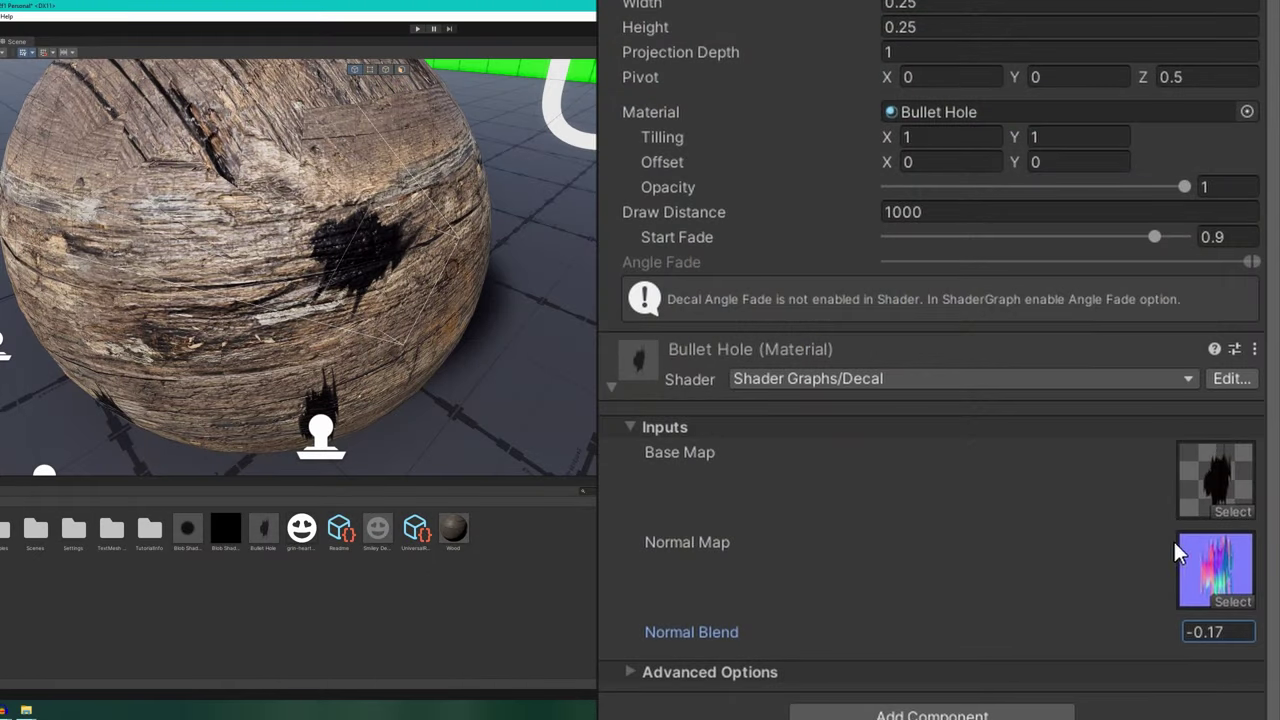
mouse_move(735, 634)
mouse_down()
mouse_move(812, 635)
mouse_move(747, 650)
mouse_move(773, 654)
mouse_up()
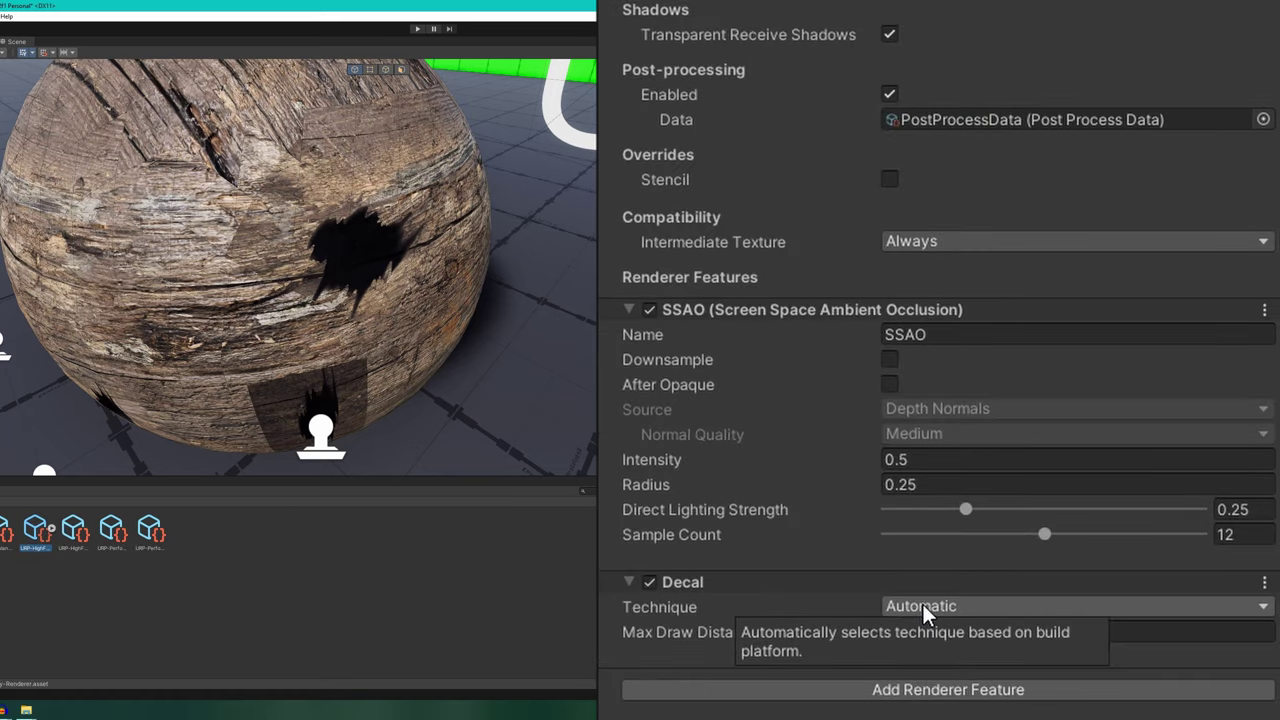
- Switch the Decal technique to DBuffer, then to Screen Space
click(923, 604)
click(929, 653)
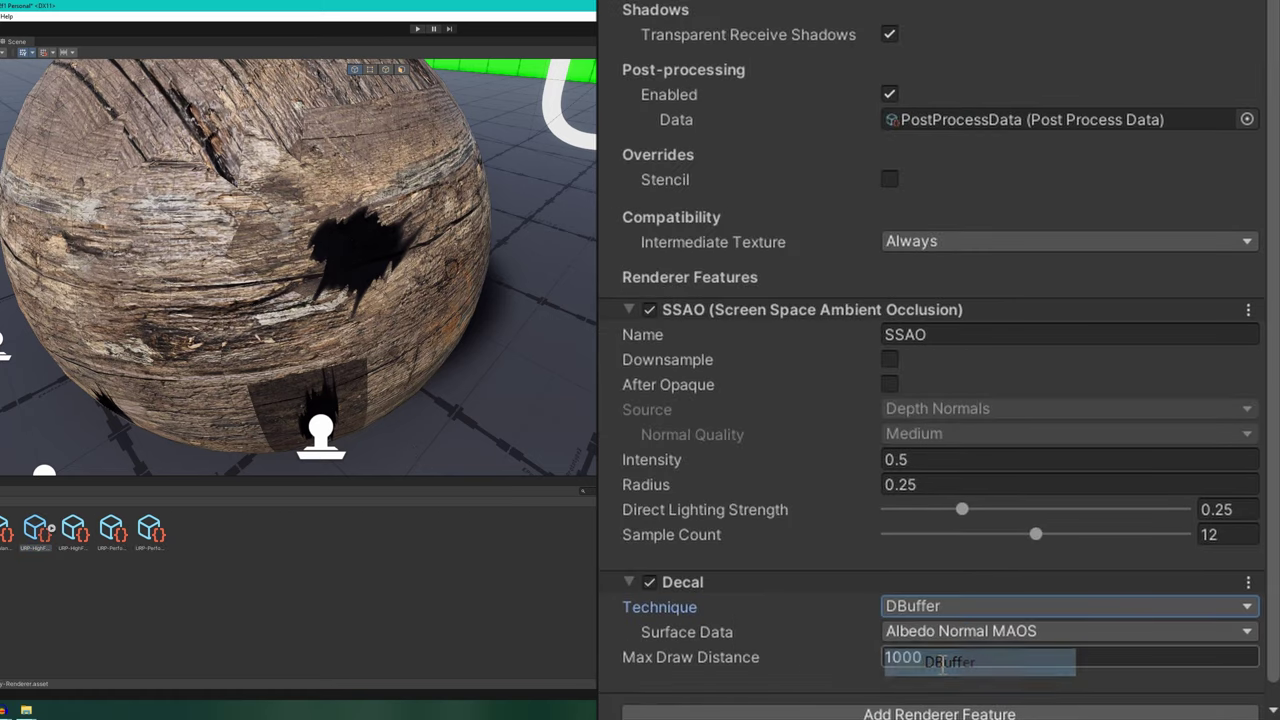
click(950, 605)
click(945, 688)
- Try Screen Space normal blend quality High, then Medium, ending back on Low
click(942, 634)
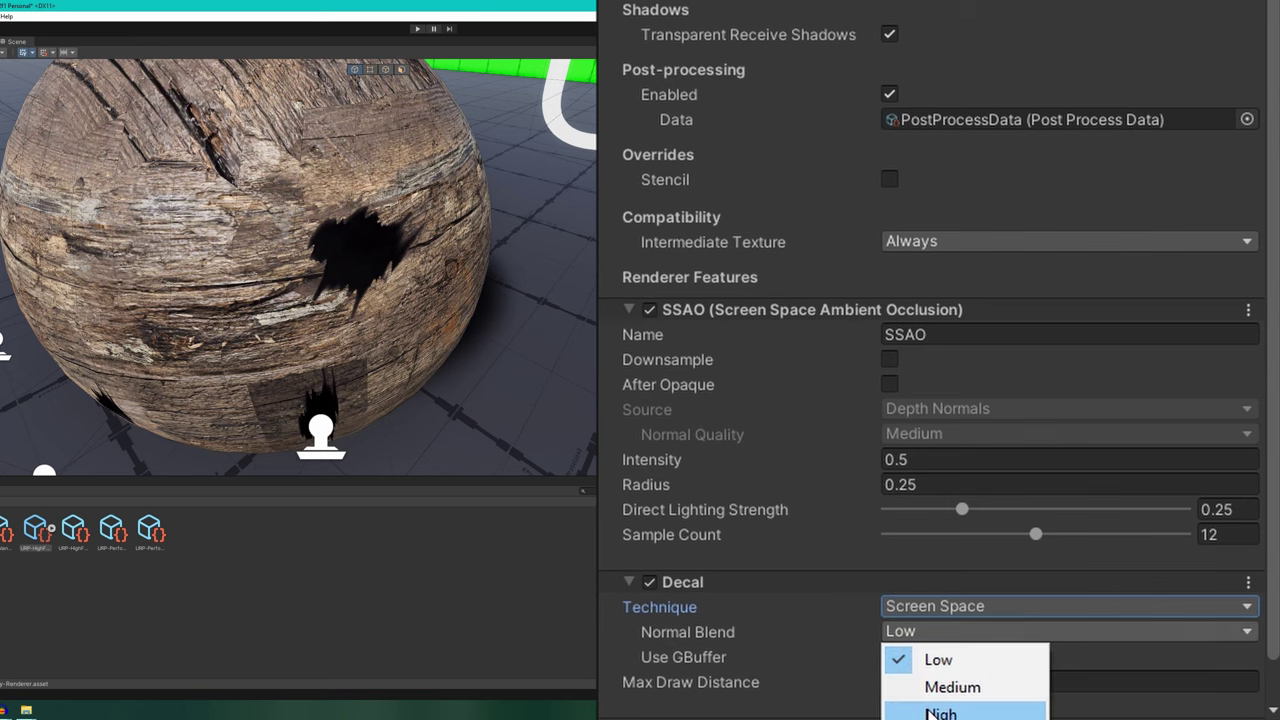
click(929, 713)
click(929, 631)
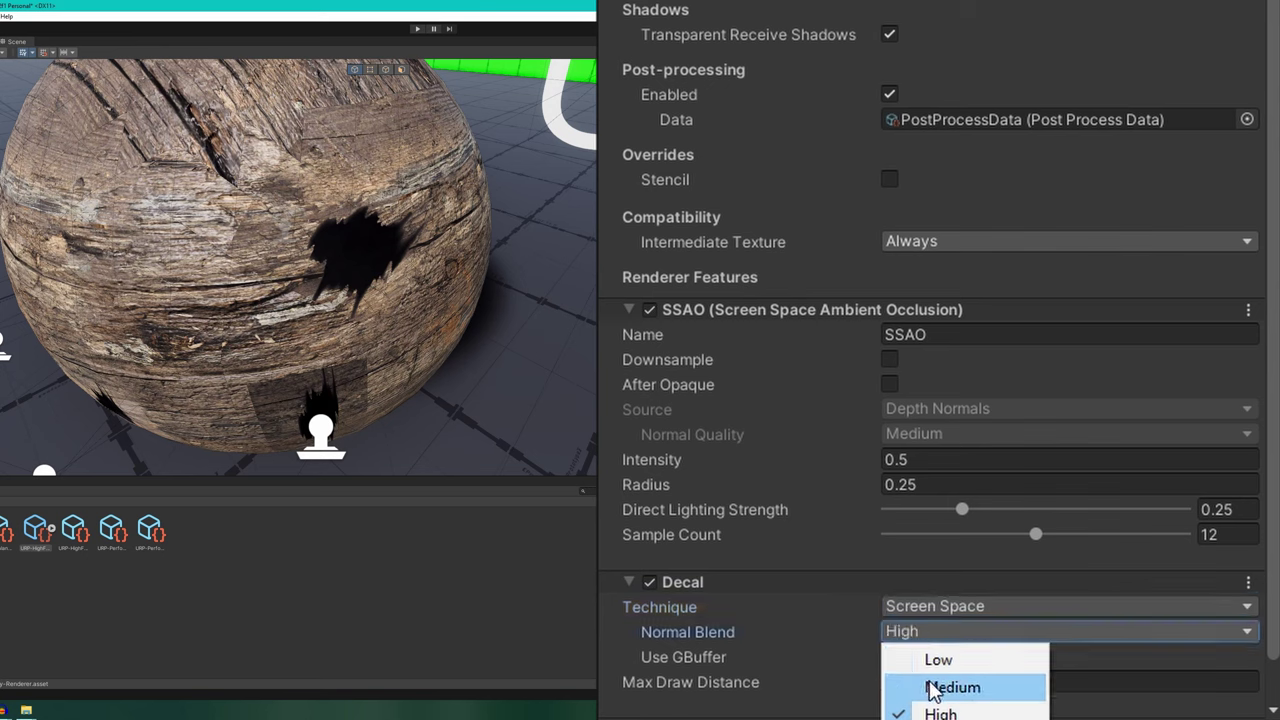
click(933, 688)
click(934, 630)
click(937, 659)
- Return to DBuffer, try surface data Albedo then Albedo Normal, and finish on Automatic technique
click(944, 604)
click(985, 665)
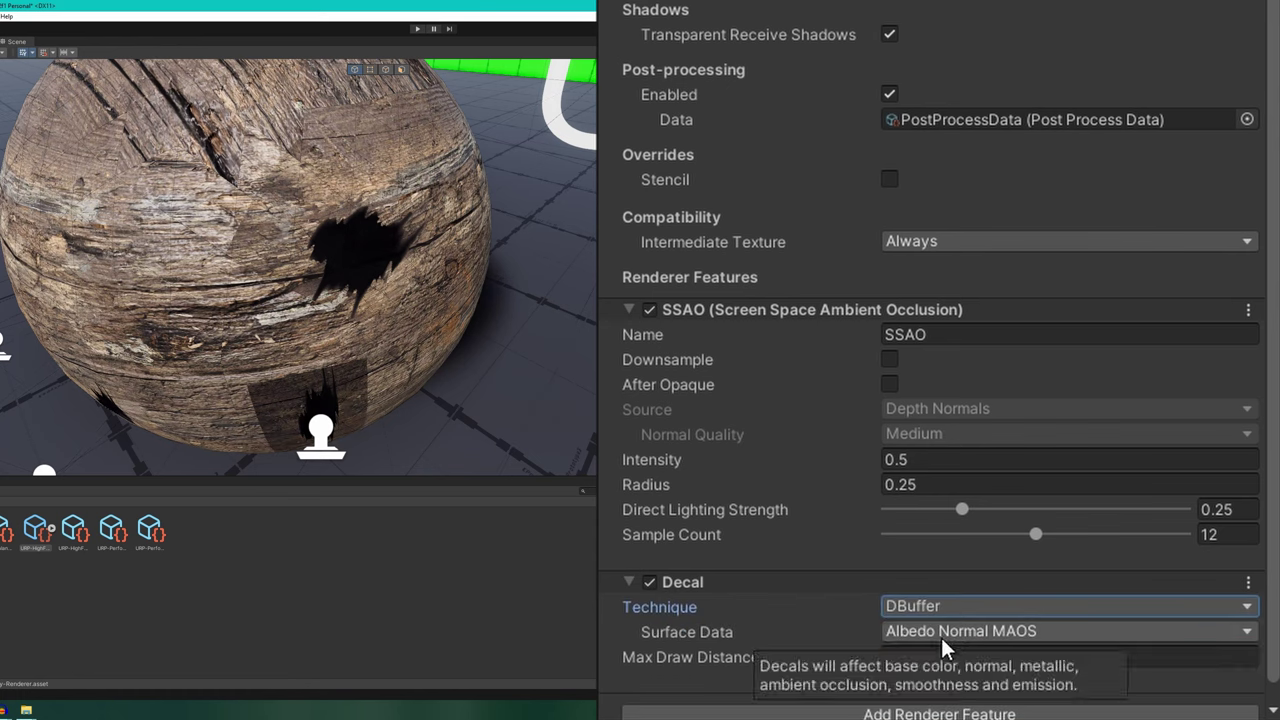
click(941, 637)
click(943, 657)
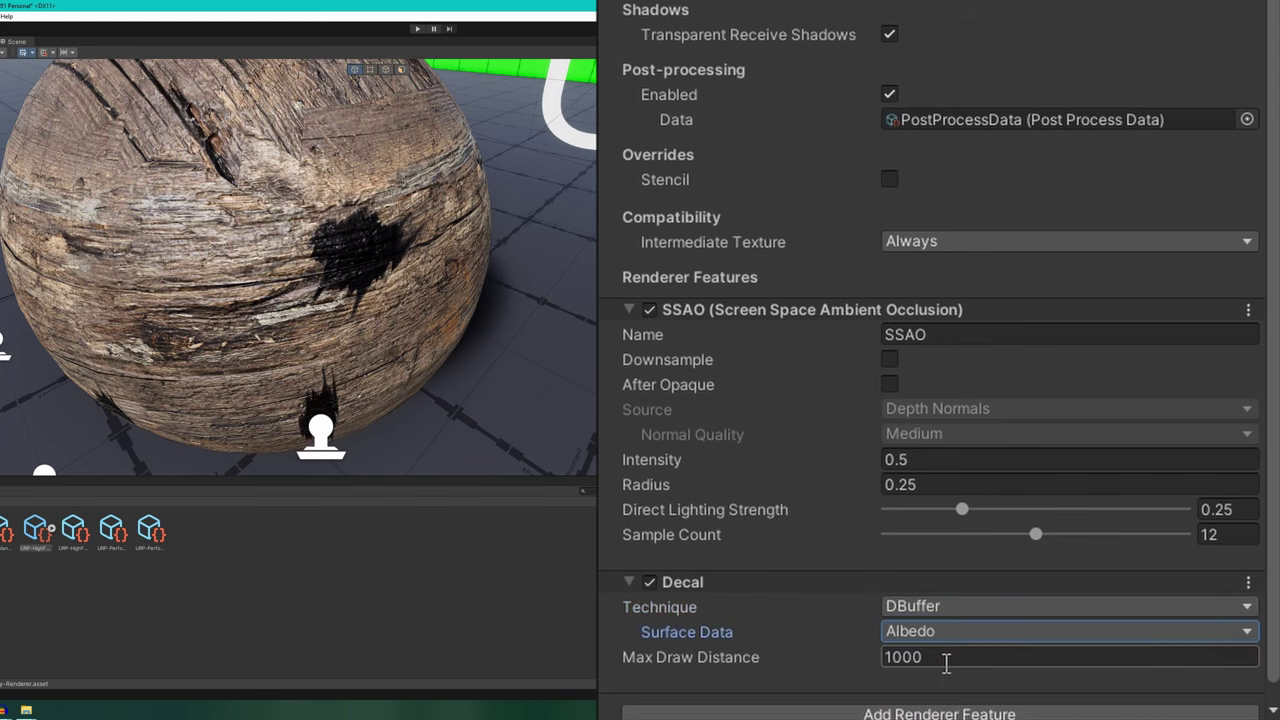
click(946, 633)
click(945, 686)
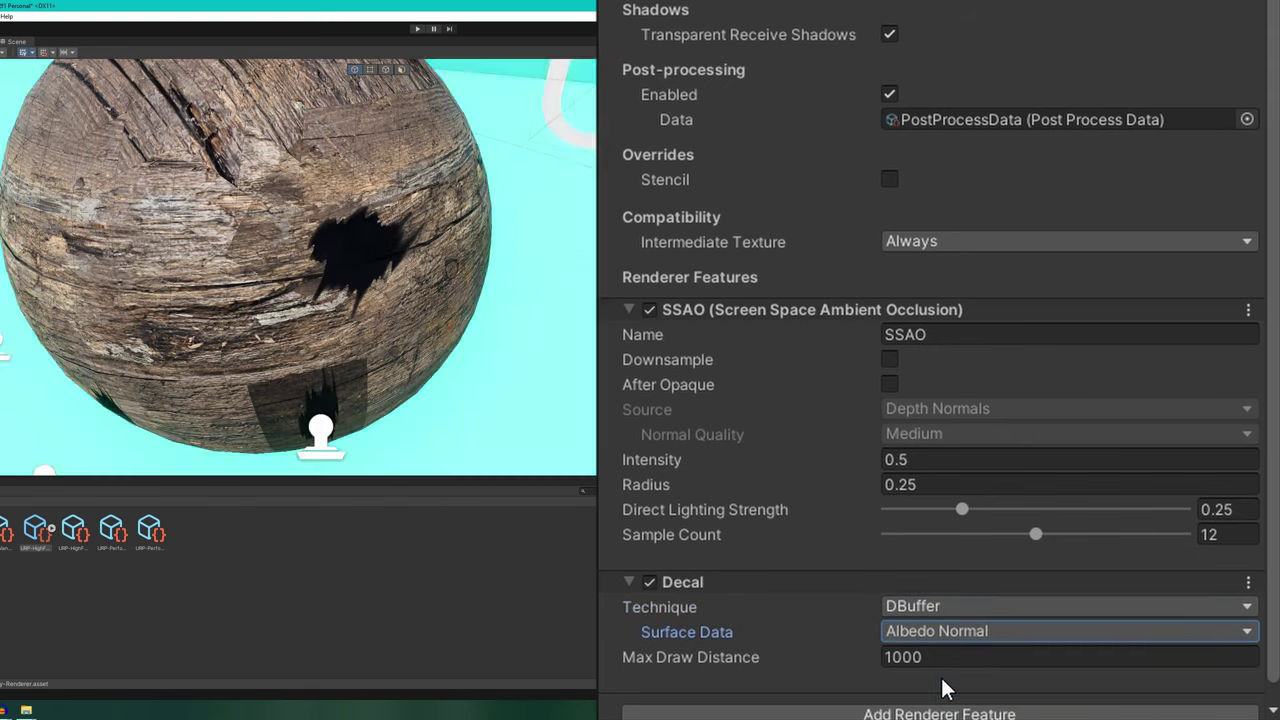
click(950, 607)
click(953, 632)
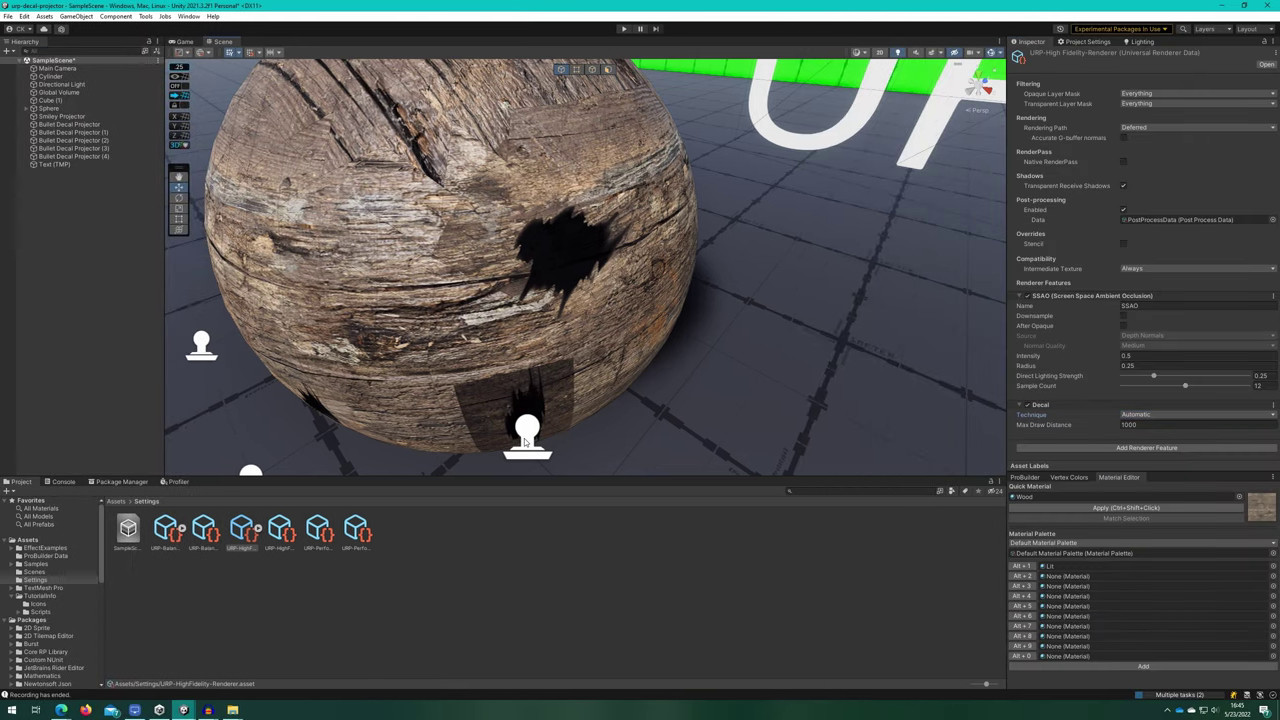
- Play the scene and record the Profiler with the Rendering module showing draw-call statistics
click(524, 438)
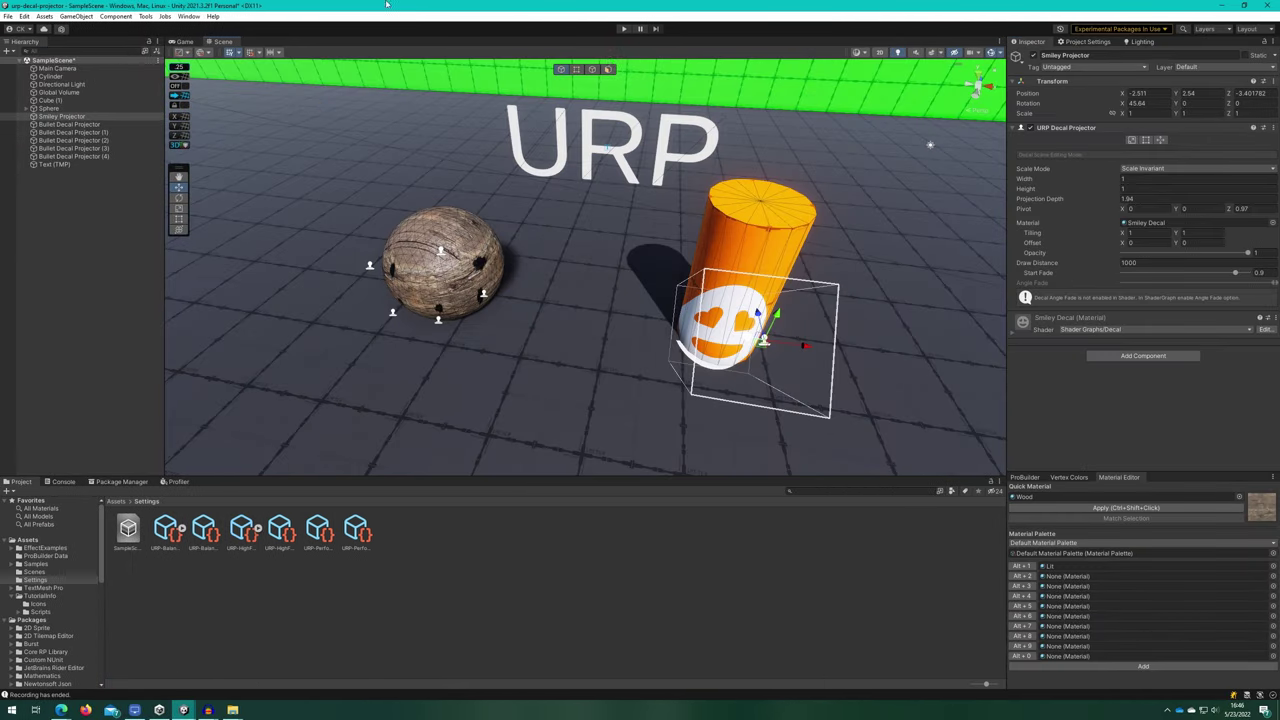
click(624, 28)
click(177, 481)
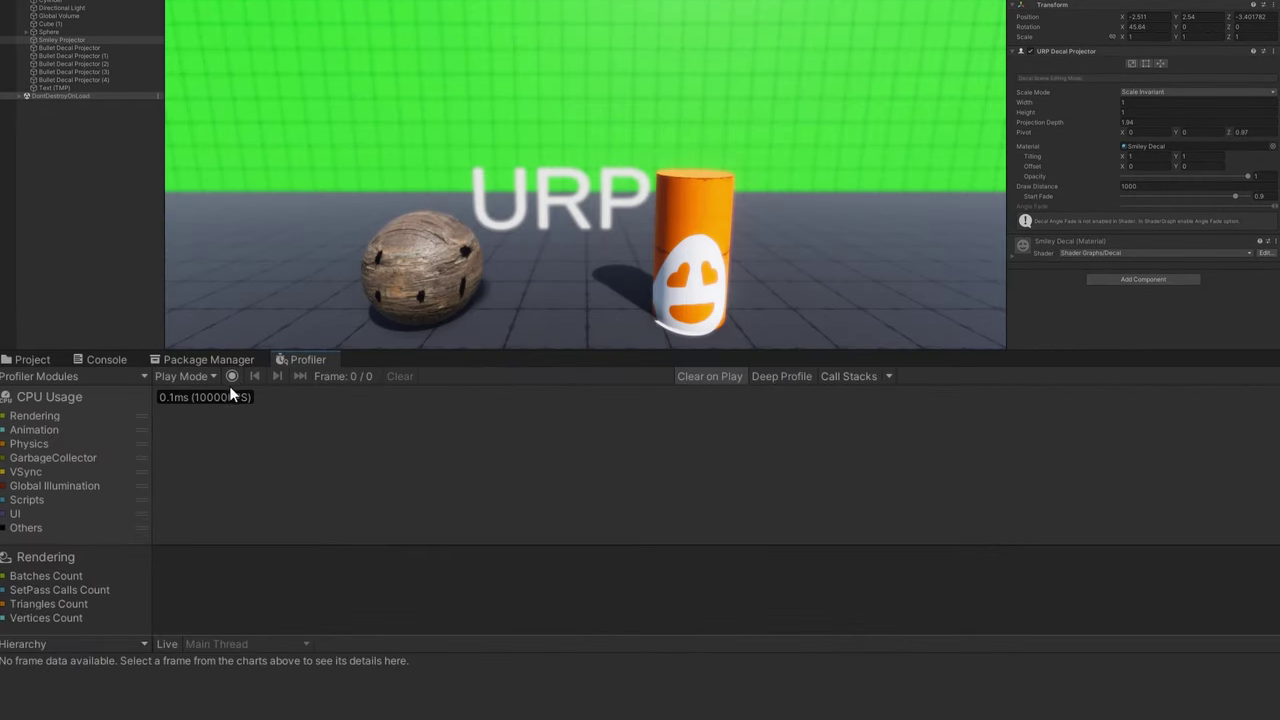
click(232, 376)
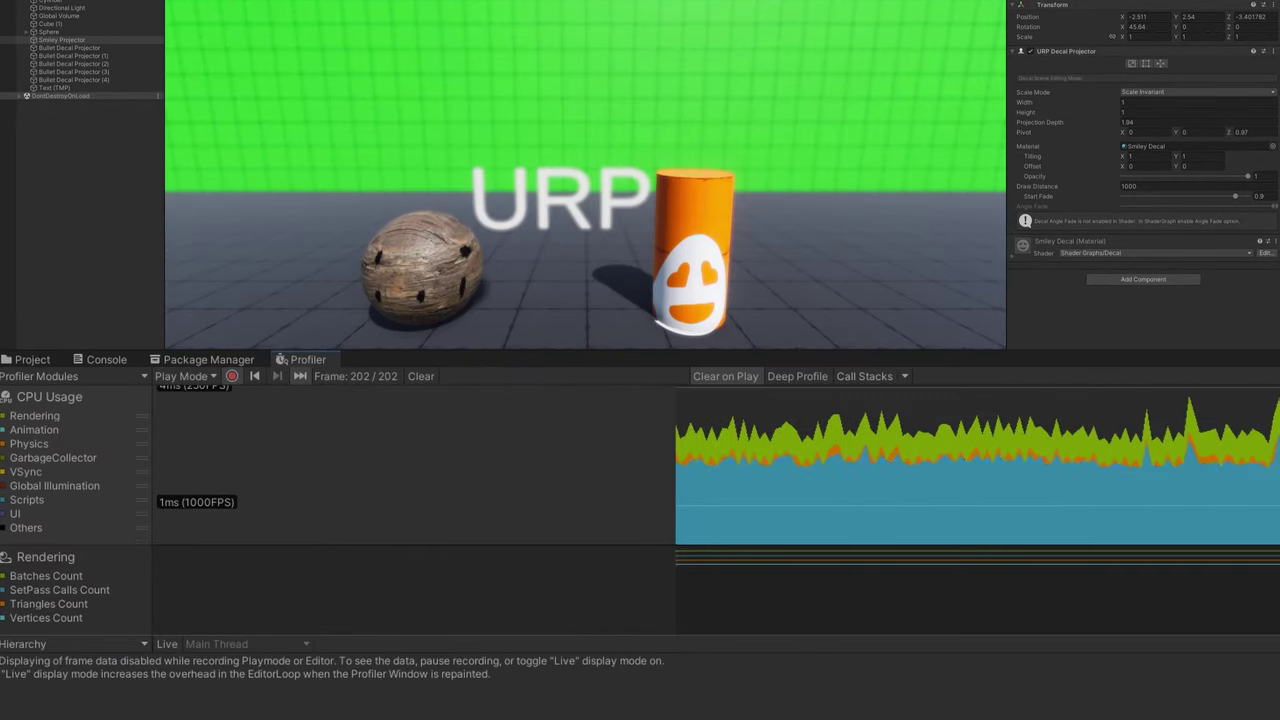
click(51, 563)
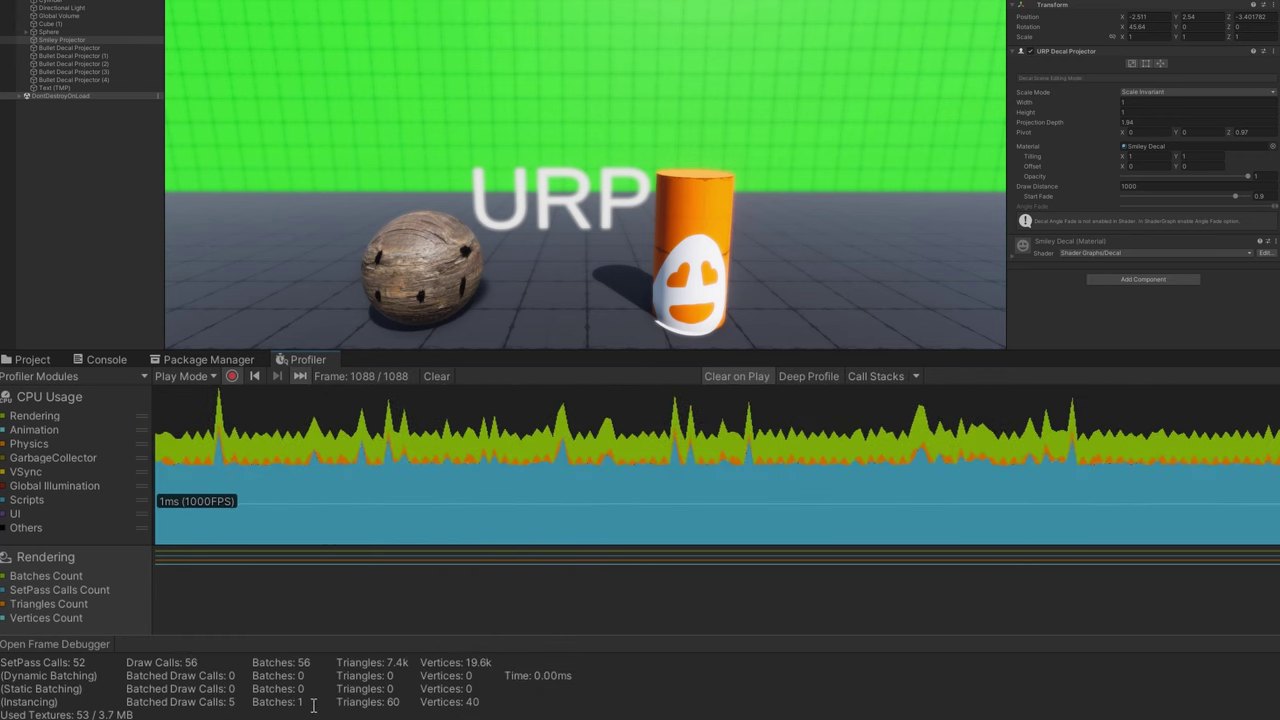
- Deactivate Bullet Decal Projector (1) through (4) together with Alt+Shift+A
click(105, 56)
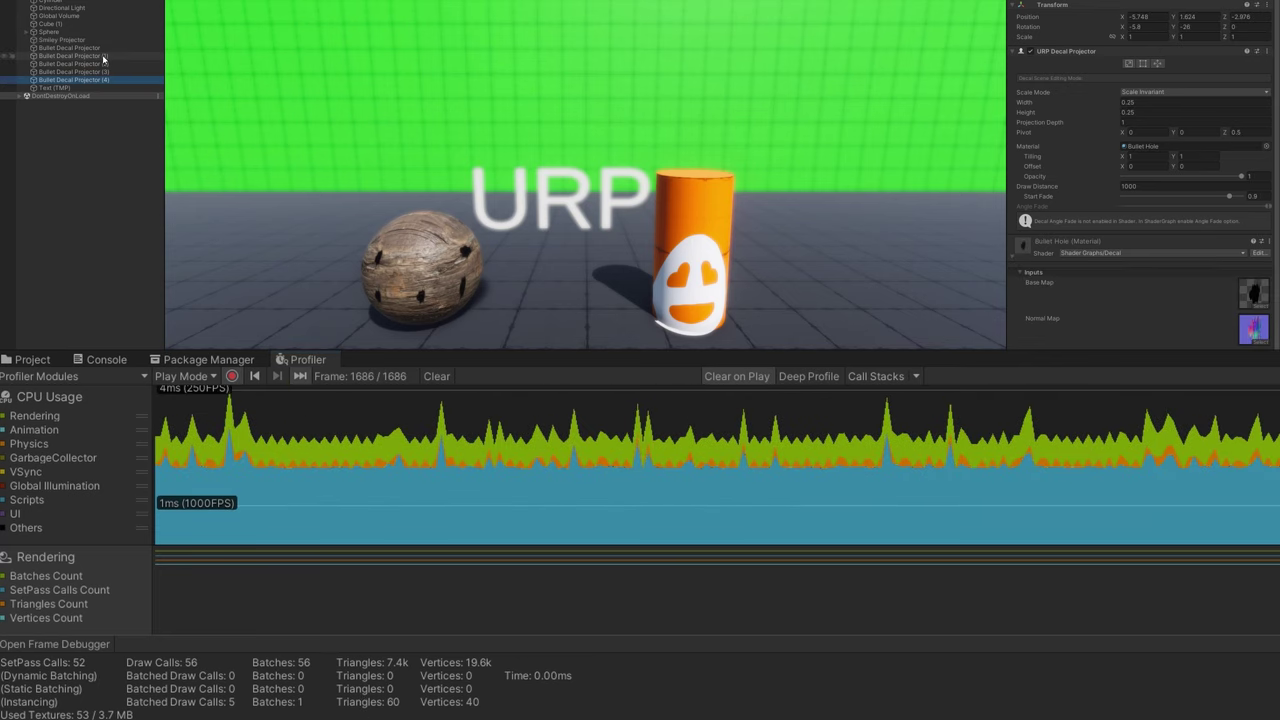
shift+click(120, 79)
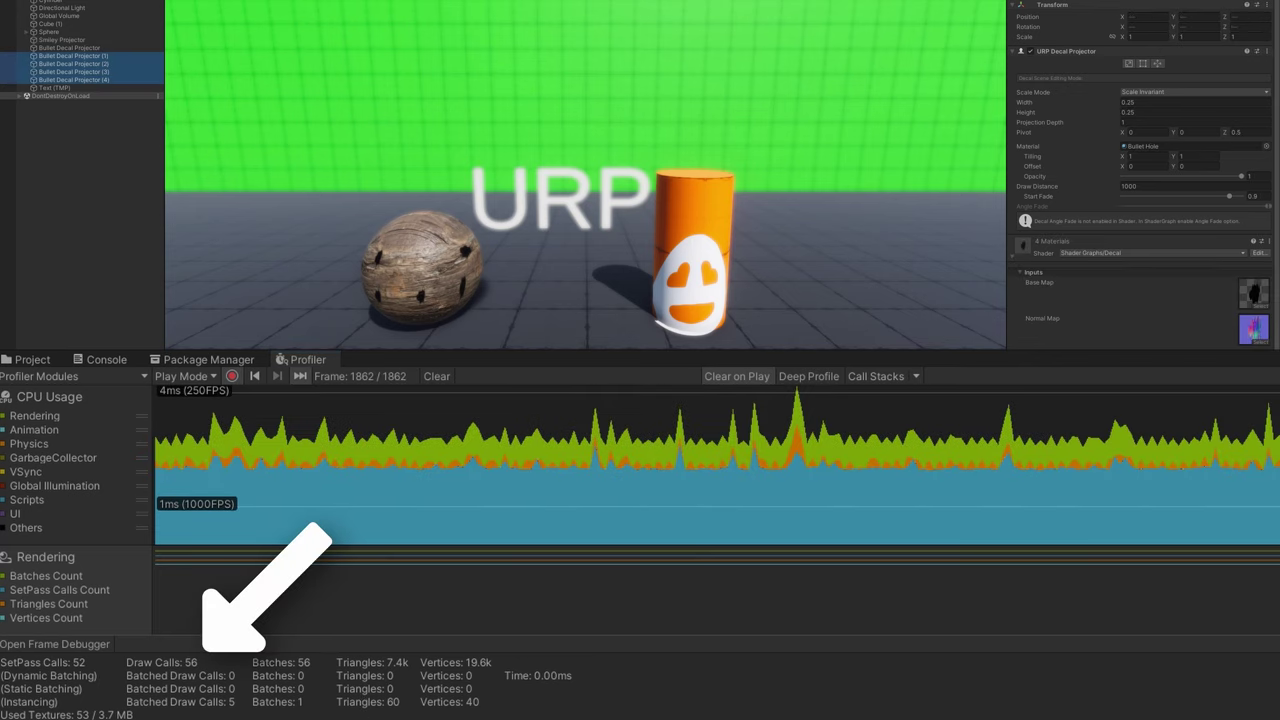
key(alt+shift+a)
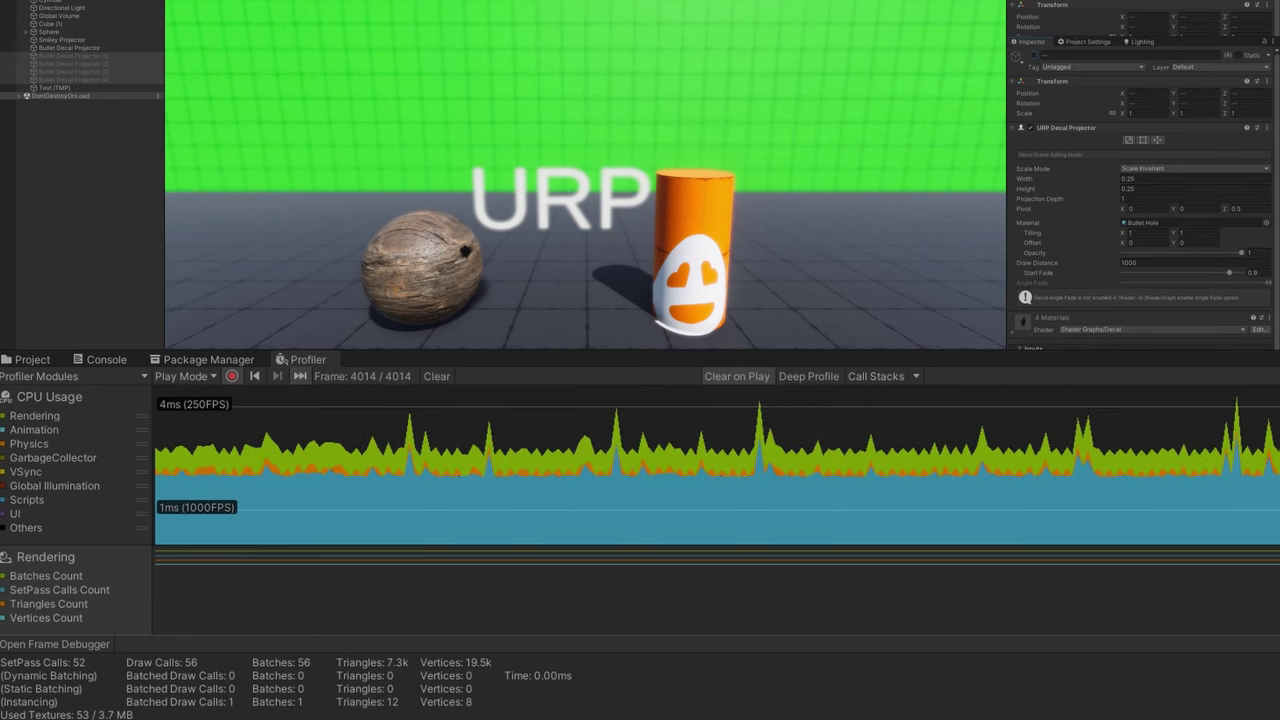
- Uncheck Enable GPU Instancing in Advanced Options for the four bullet-hole decal materials
scroll(806, 300, down, 5)
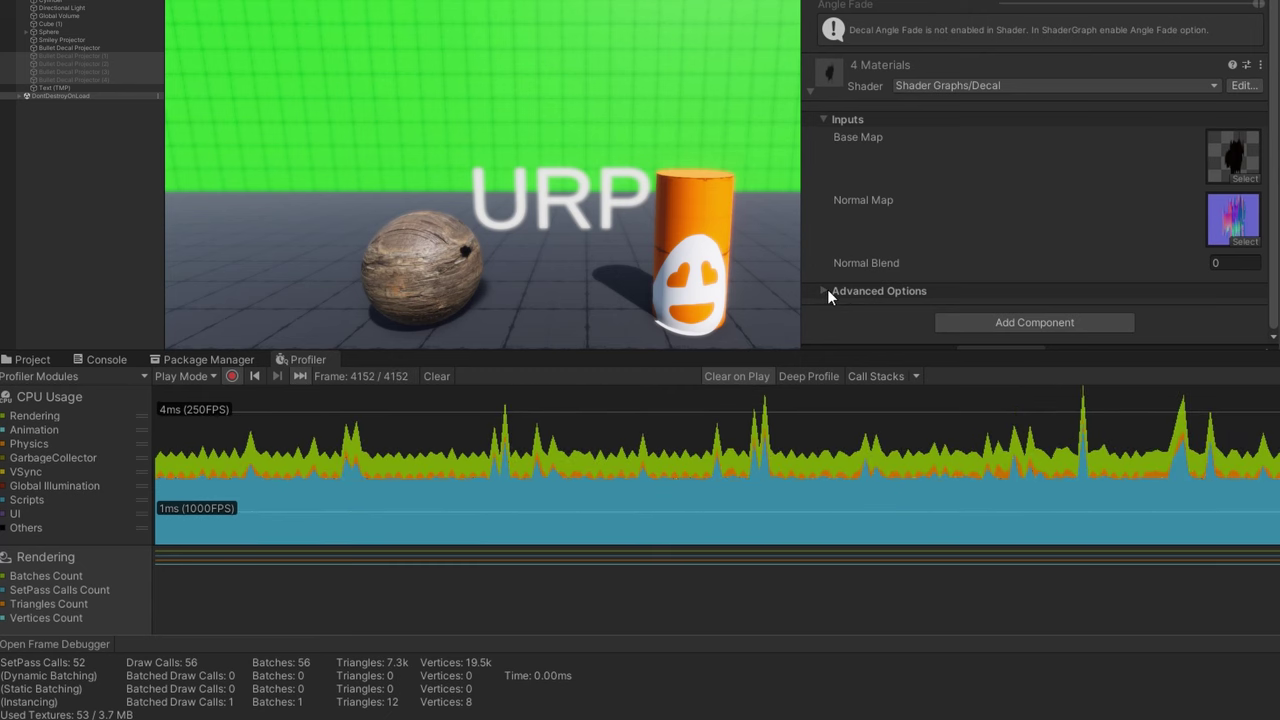
click(827, 289)
scroll(950, 240, down, 3)
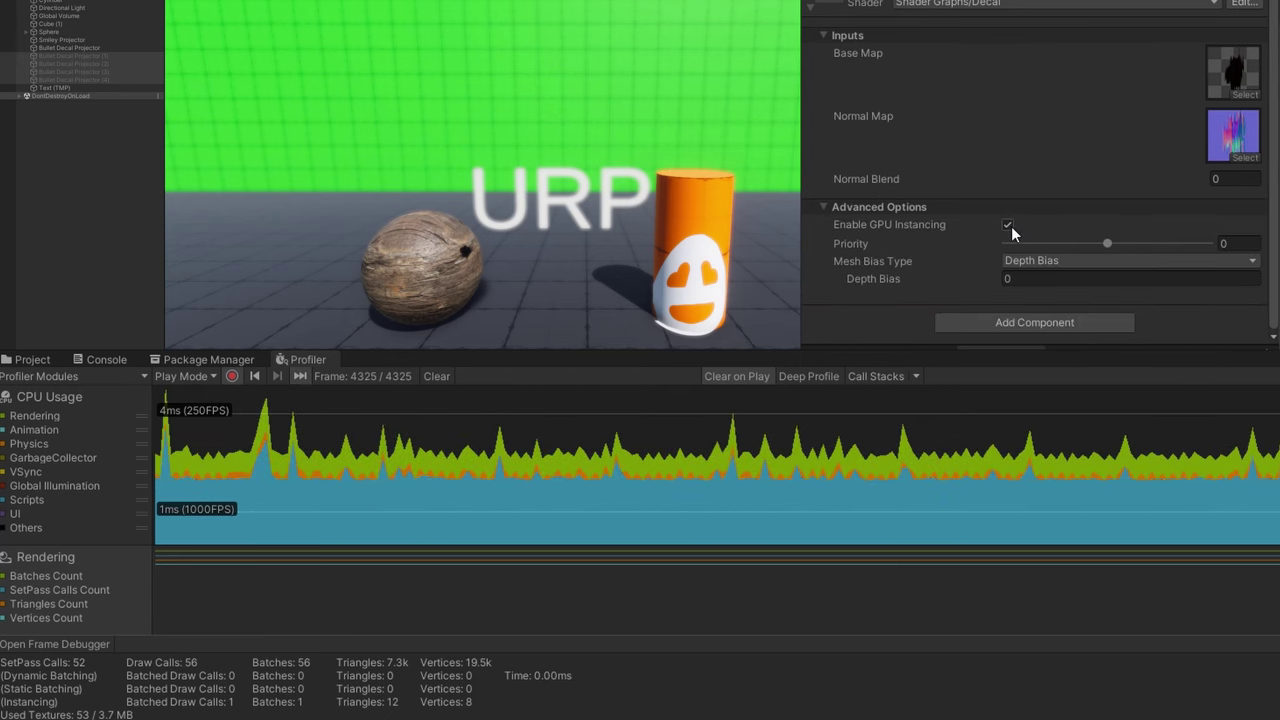
click(1008, 224)
scroll(1035, 200, up, 3)
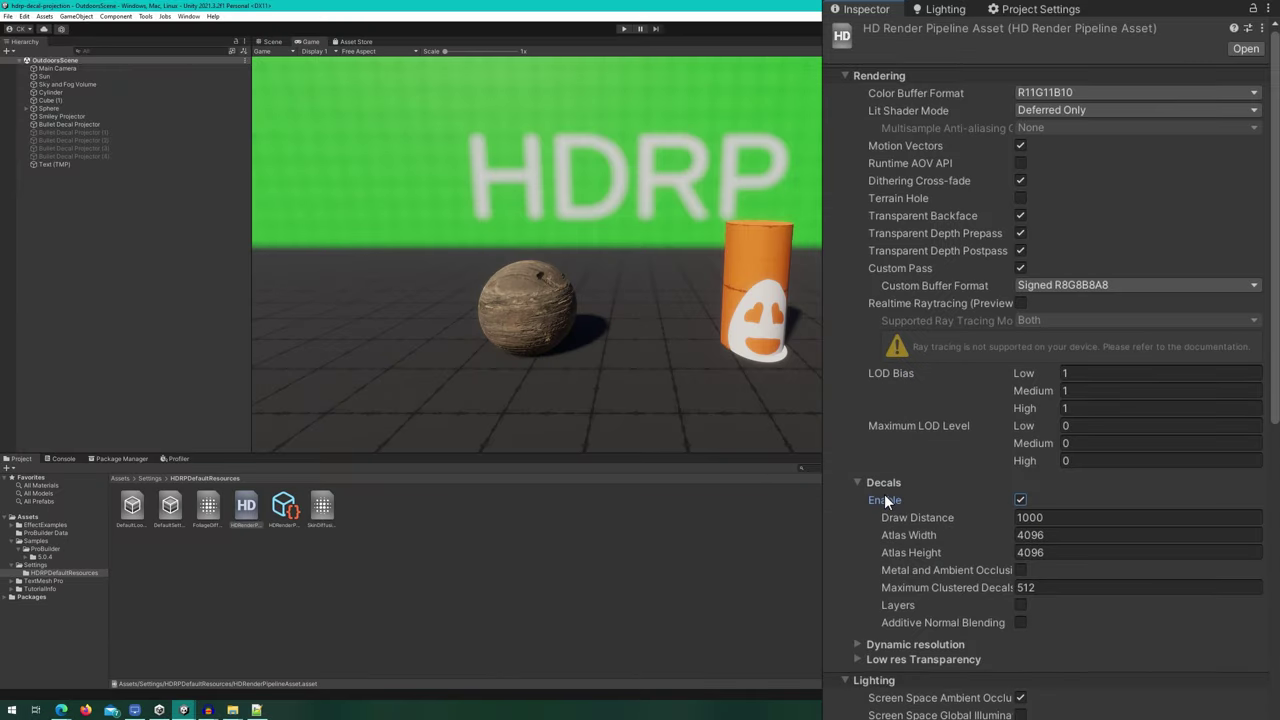
- Enable decal Layers, Additive Normal Blending, High Precision Normal Buffer and Metal and Ambient Occlusion
mouse_move(885, 495)
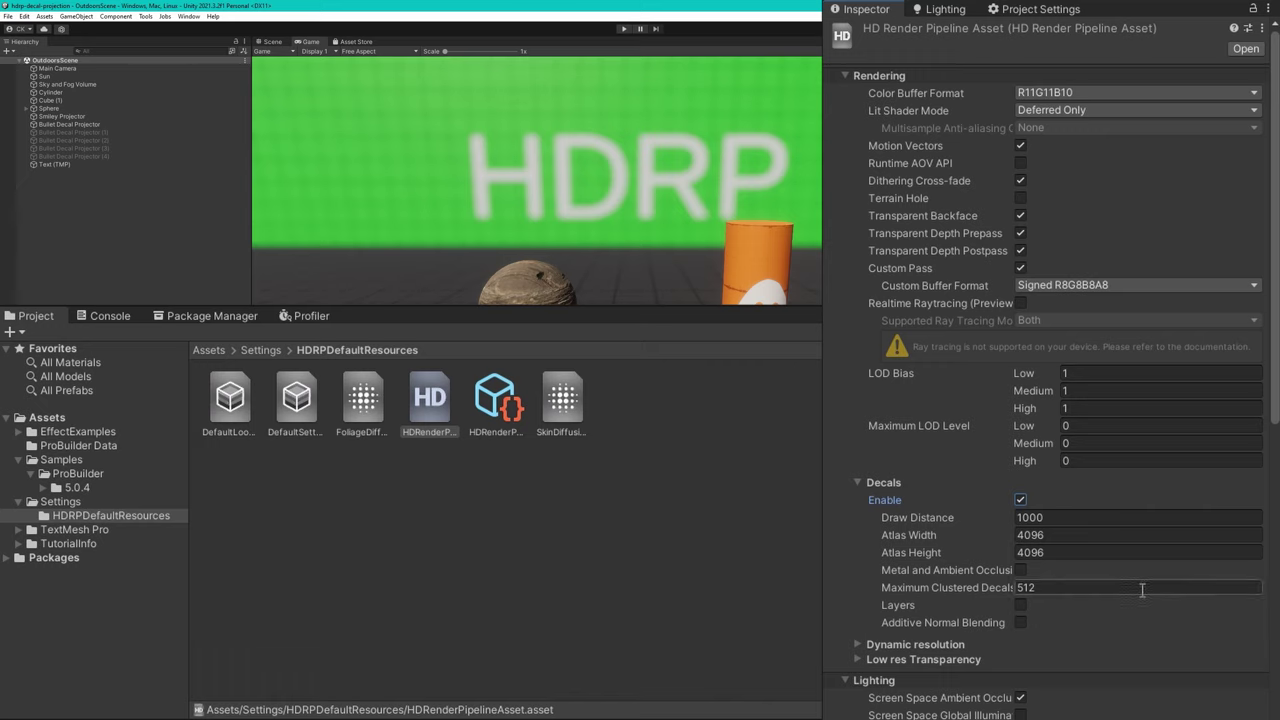
click(1021, 623)
click(1021, 606)
click(1021, 640)
click(1021, 571)
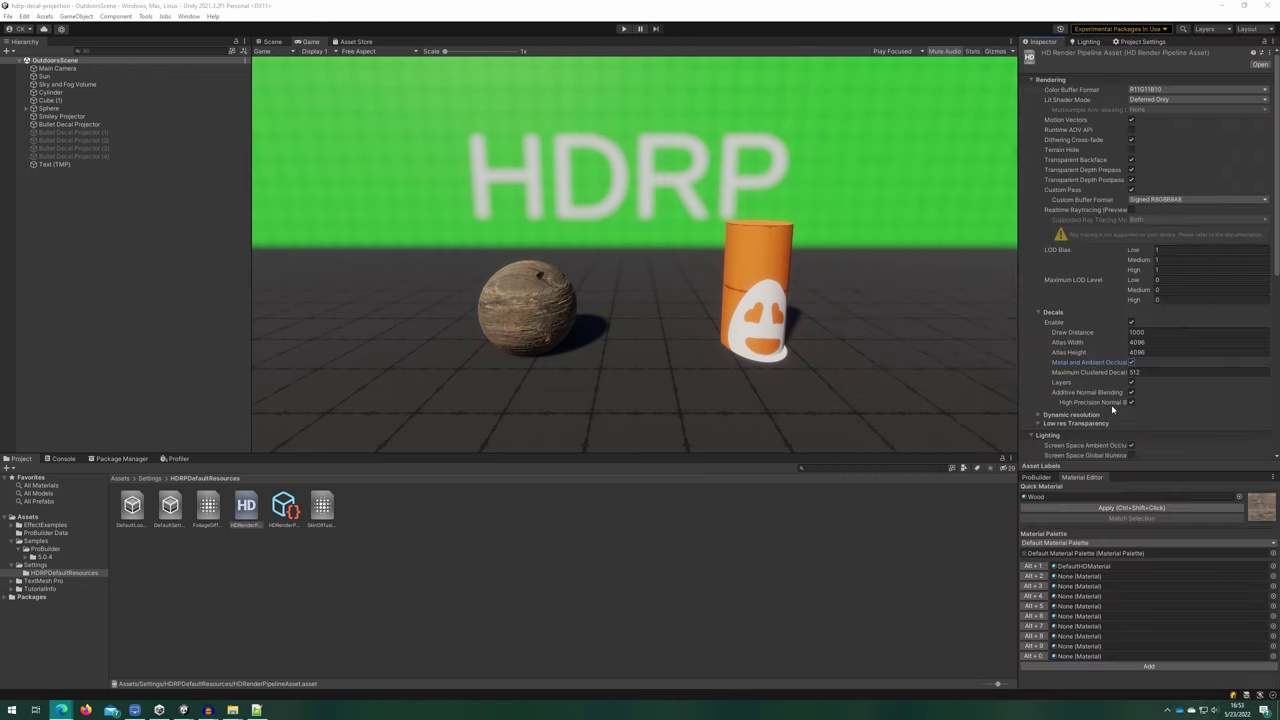
click(28, 517)
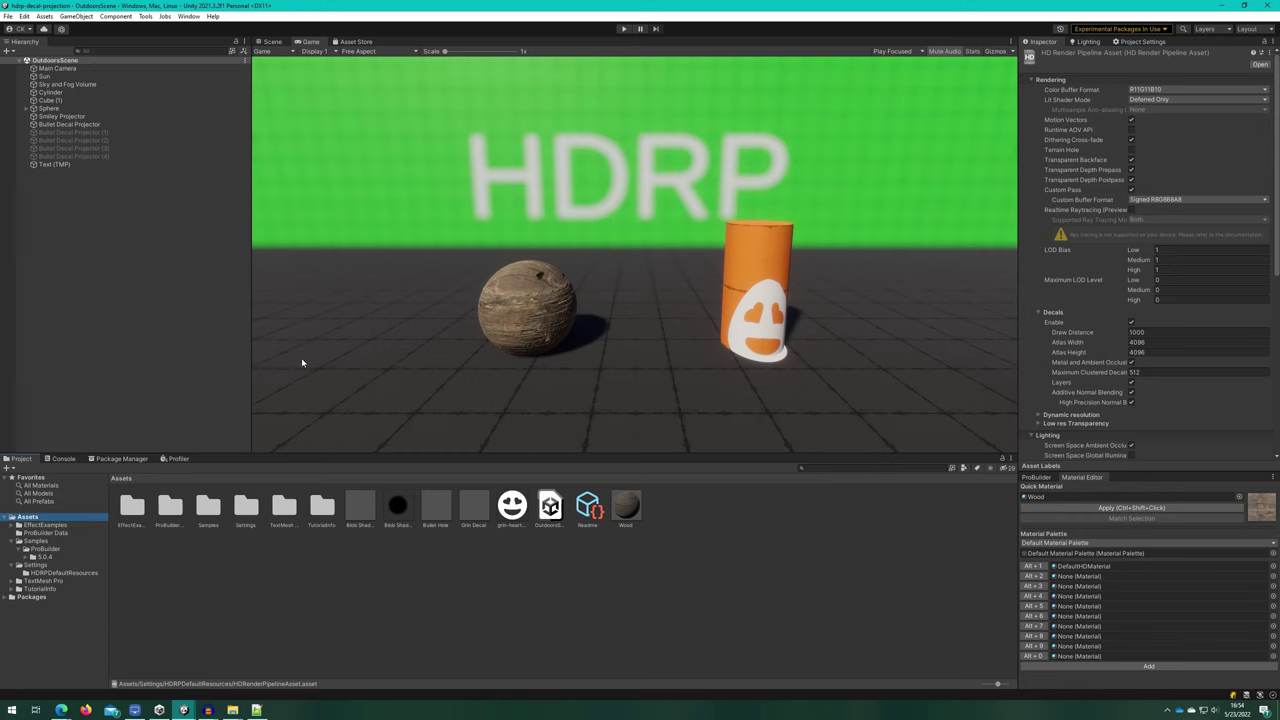
- Add an HDRP Decal Projector from the Hierarchy's Rendering menu and frame it
right_click(40, 212)
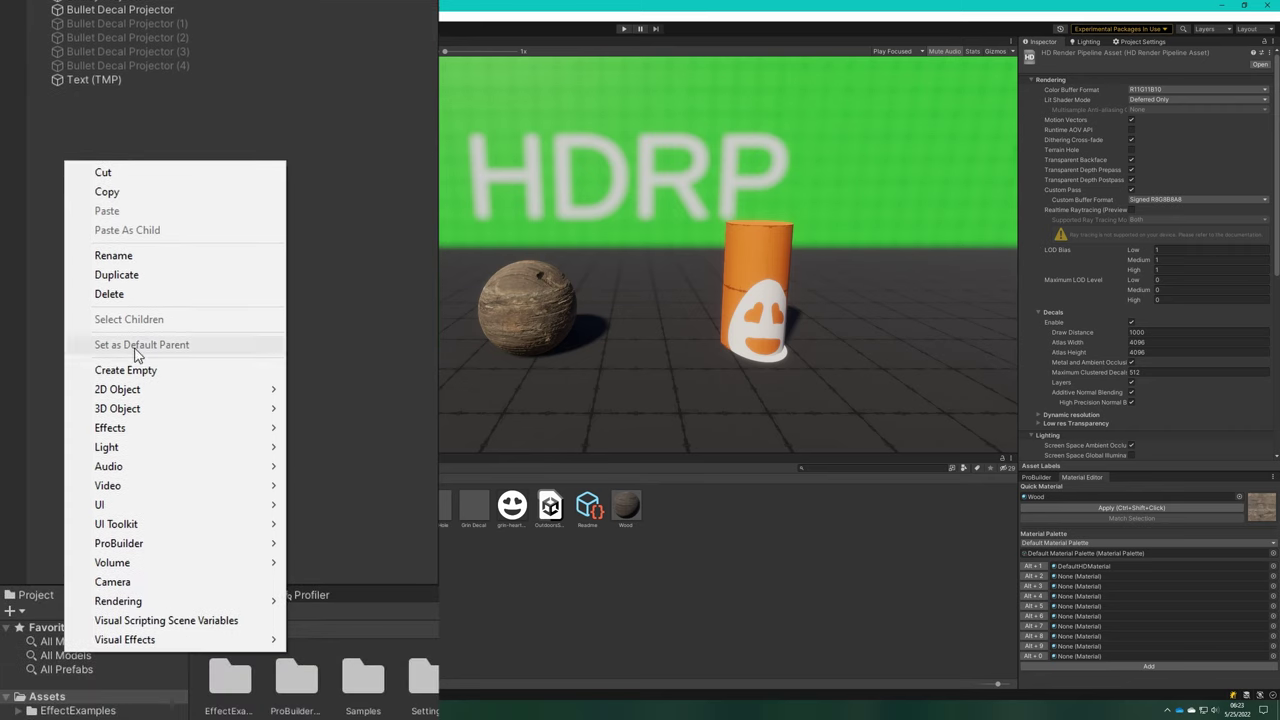
mouse_move(186, 603)
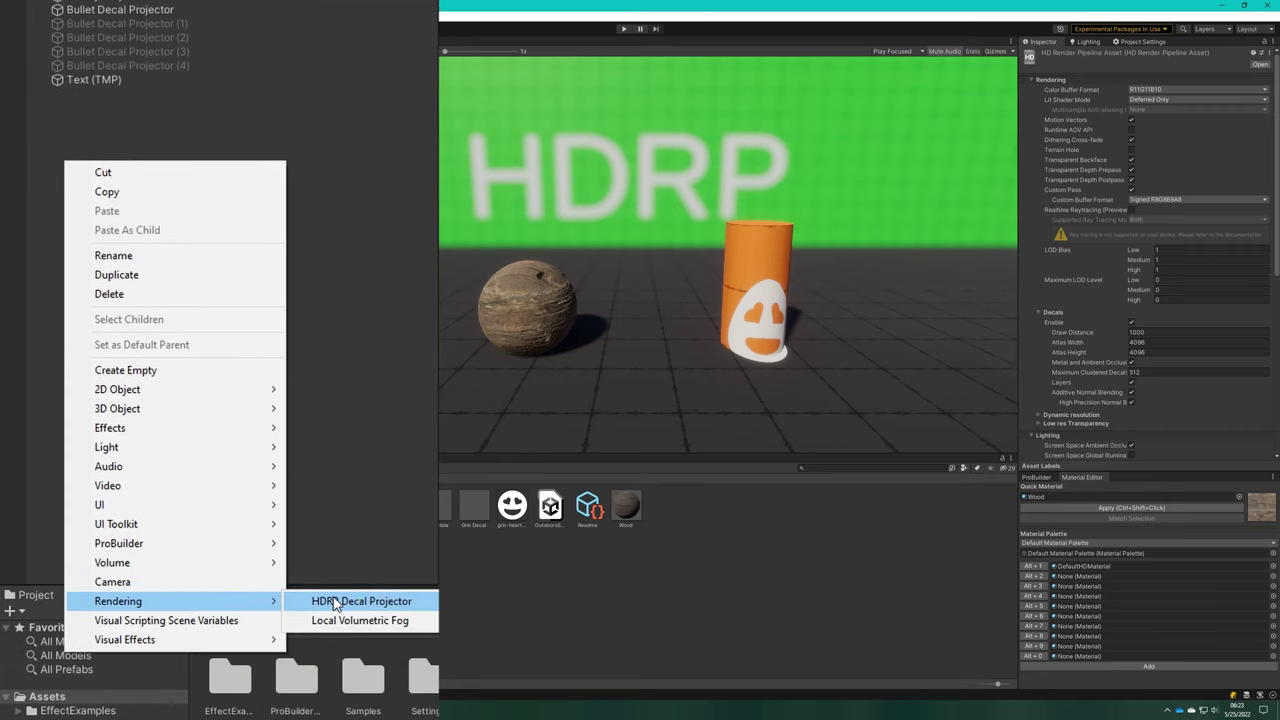
click(336, 603)
key(f)
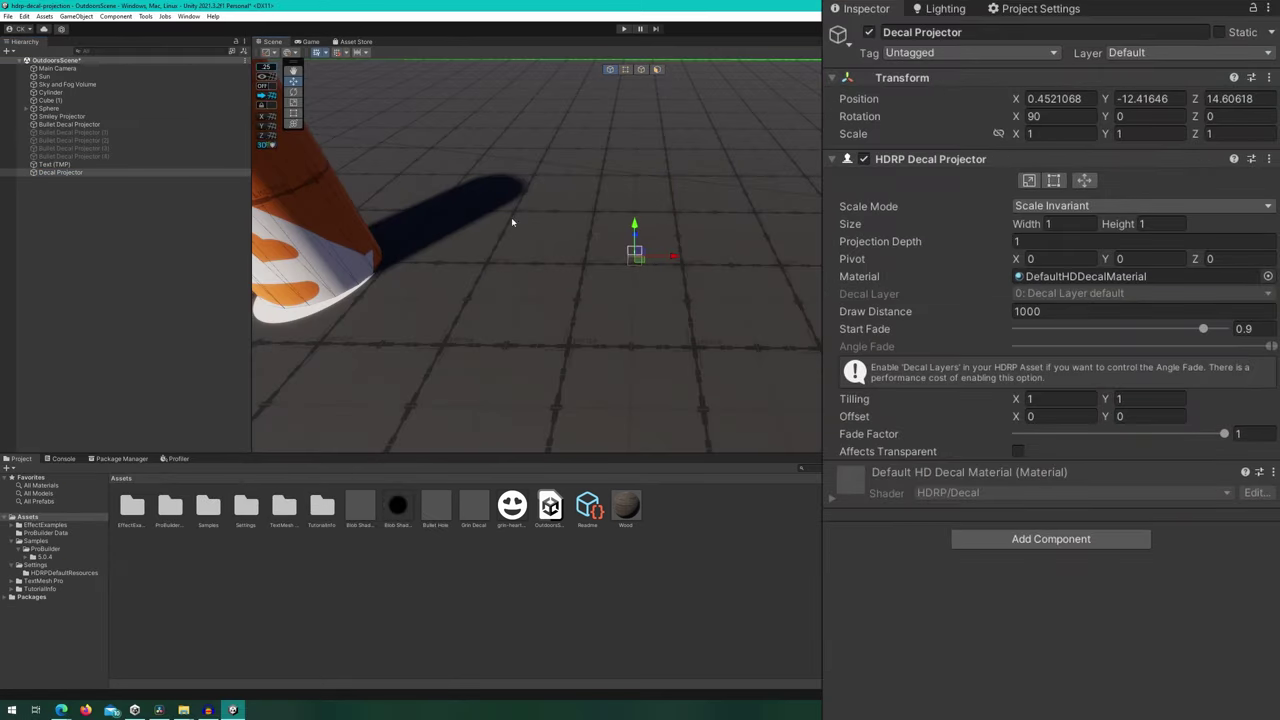
- Move the projector to Y 1.1, Z -2.96, just above the ground near the orange cylinder
drag(632, 220, 634, 90)
key(f)
mouse_move(700, 163)
mouse_down()
mouse_move(597, 328)
mouse_move(600, 284)
mouse_move(594, 342)
mouse_up()
mouse_move(594, 342)
right_down()
mouse_move(456, 384)
mouse_move(606, 380)
right_up()
click(890, 490)
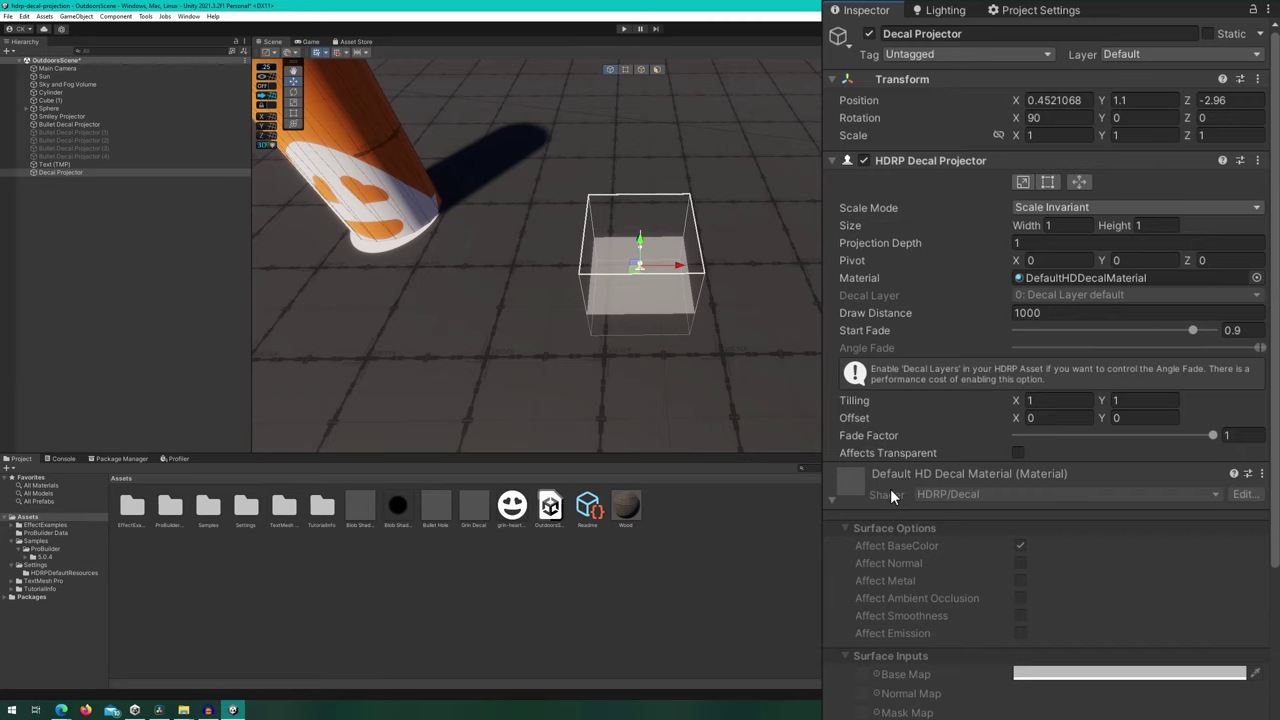
- Swap the projector's material between Bullet Hole and Grin Decal, settling on Bullet Hole
scroll(890, 489, down, 5)
click(1136, 42)
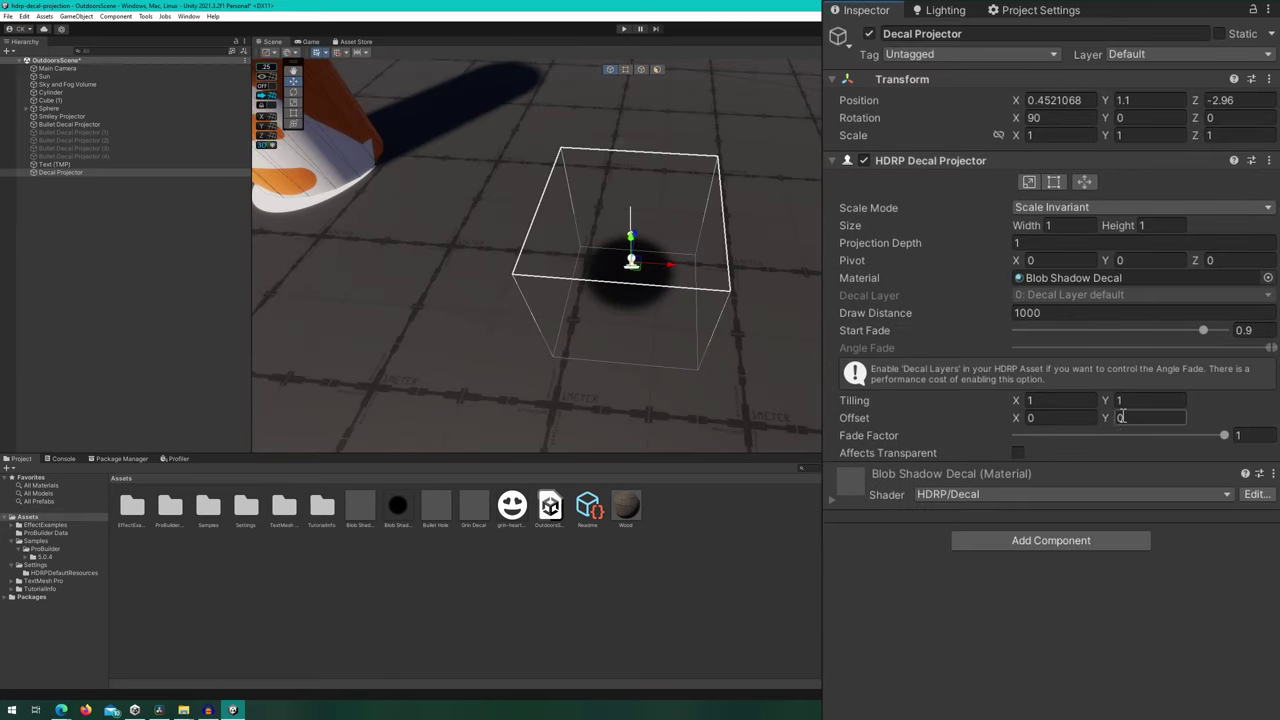
click(977, 584)
drag(435, 505, 1076, 281)
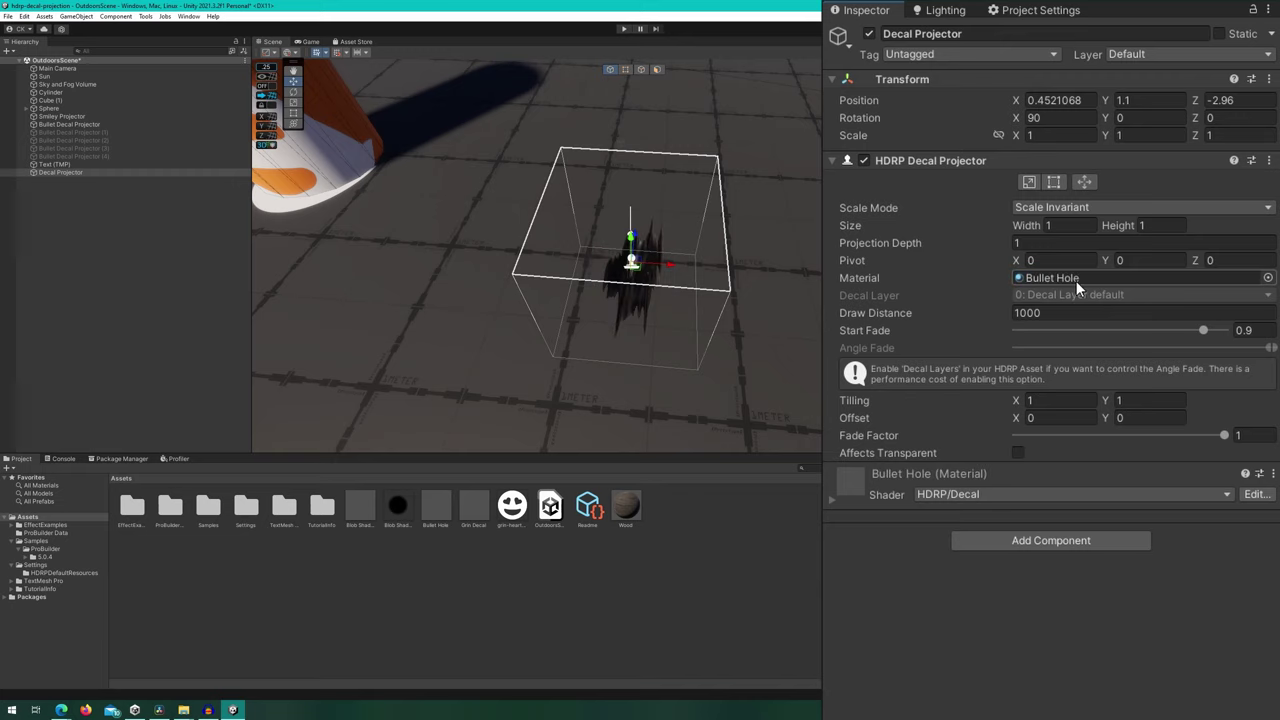
drag(474, 516, 1075, 278)
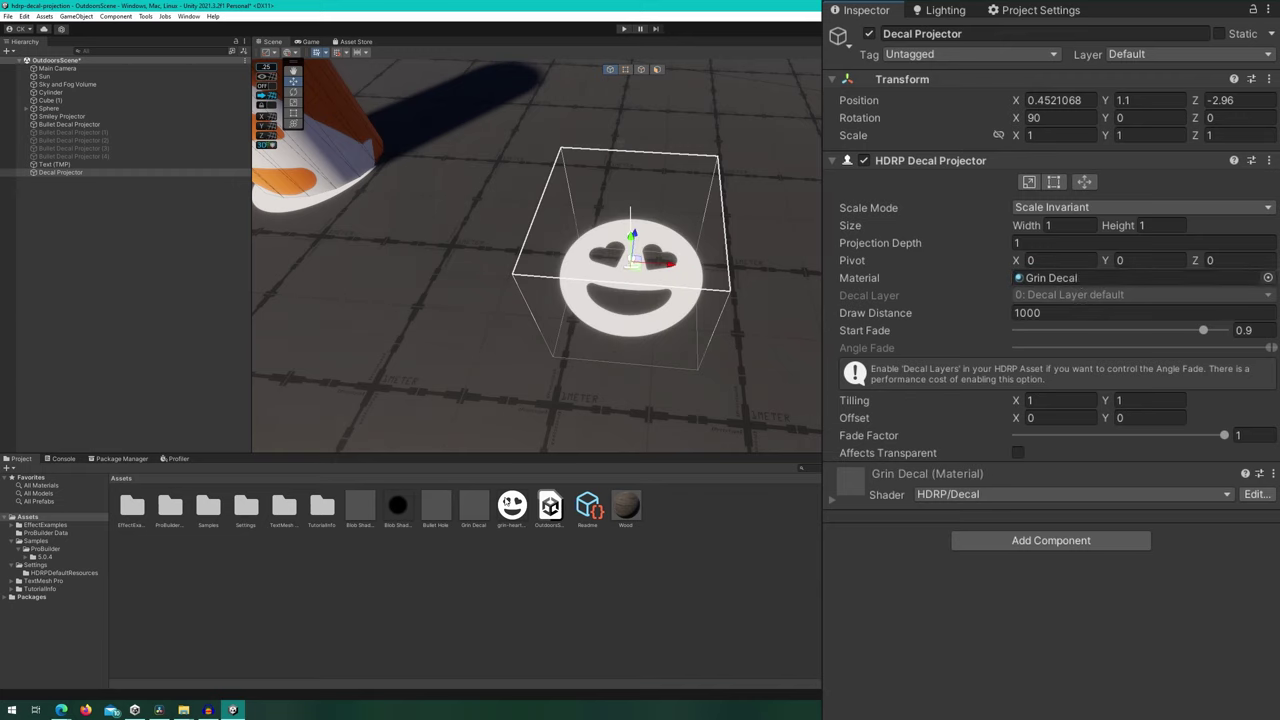
drag(437, 515, 1080, 285)
alt+drag(600, 300, 683, 304)
scroll(683, 304, up, 5)
alt+drag(606, 294, 652, 289)
click(900, 473)
scroll(950, 485, down, 1)
click(1020, 534)
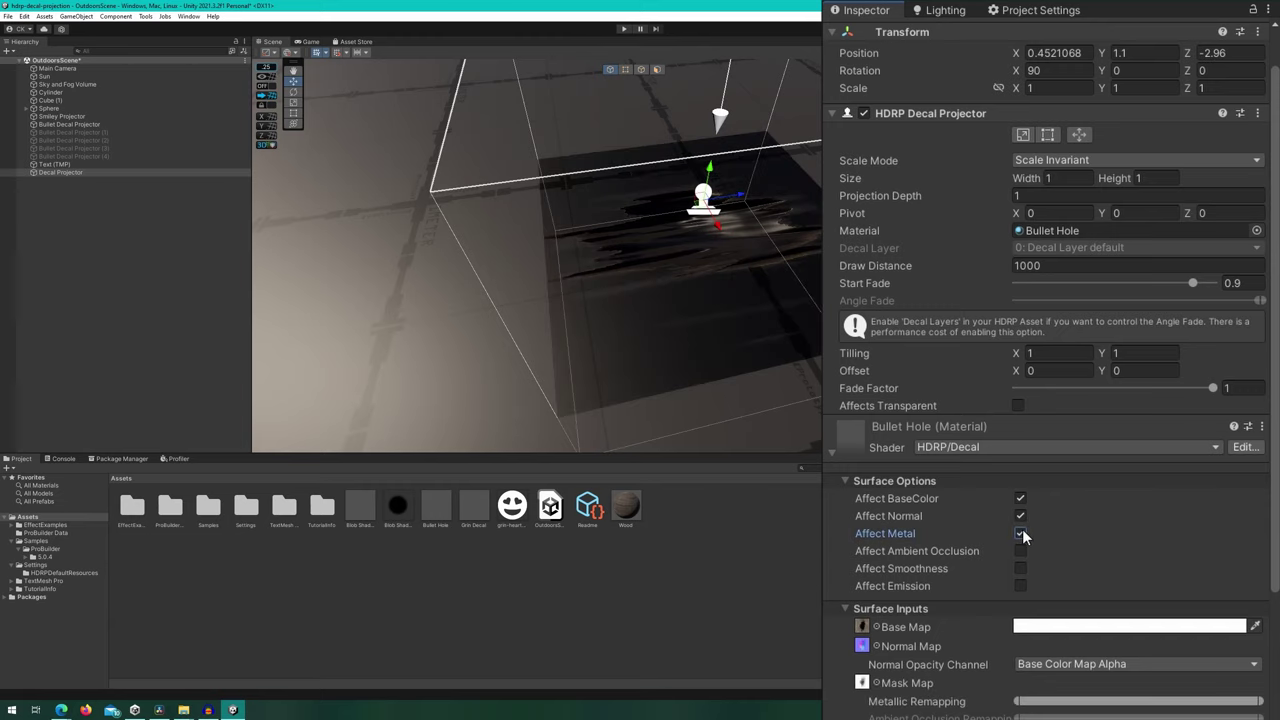
click(1020, 534)
click(1020, 551)
click(1020, 551)
click(1021, 568)
click(1021, 568)
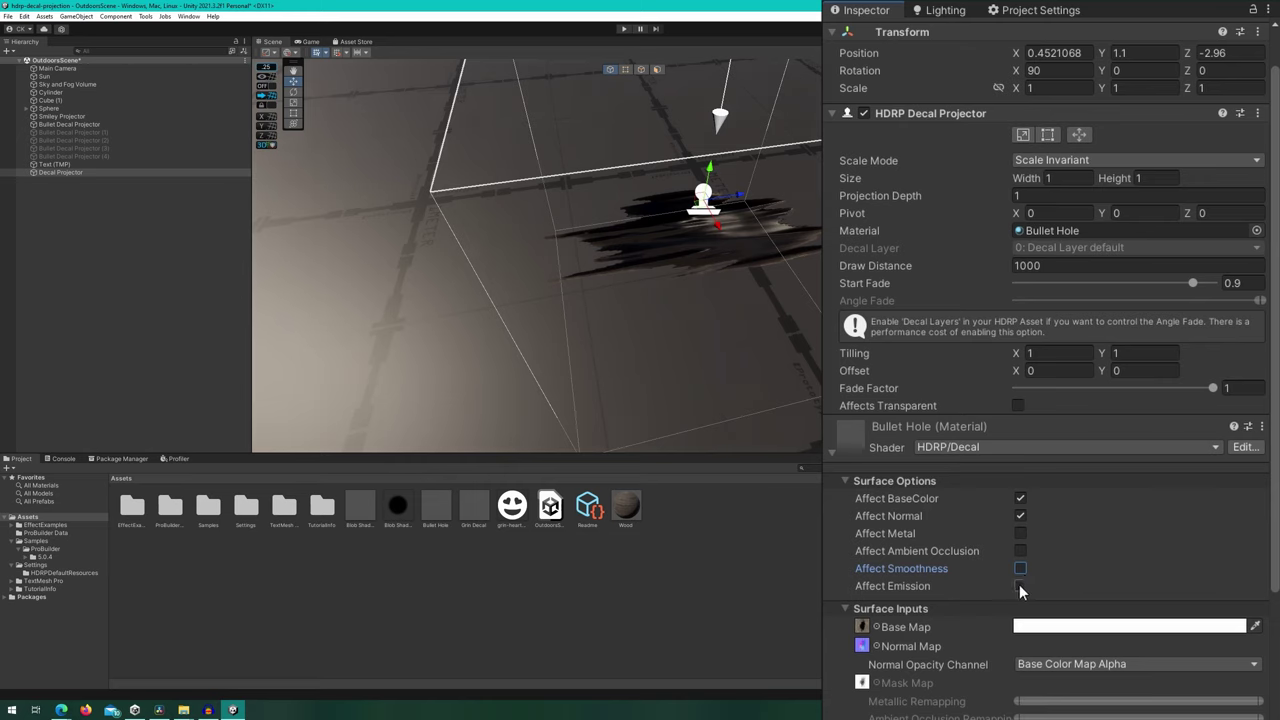
click(862, 683)
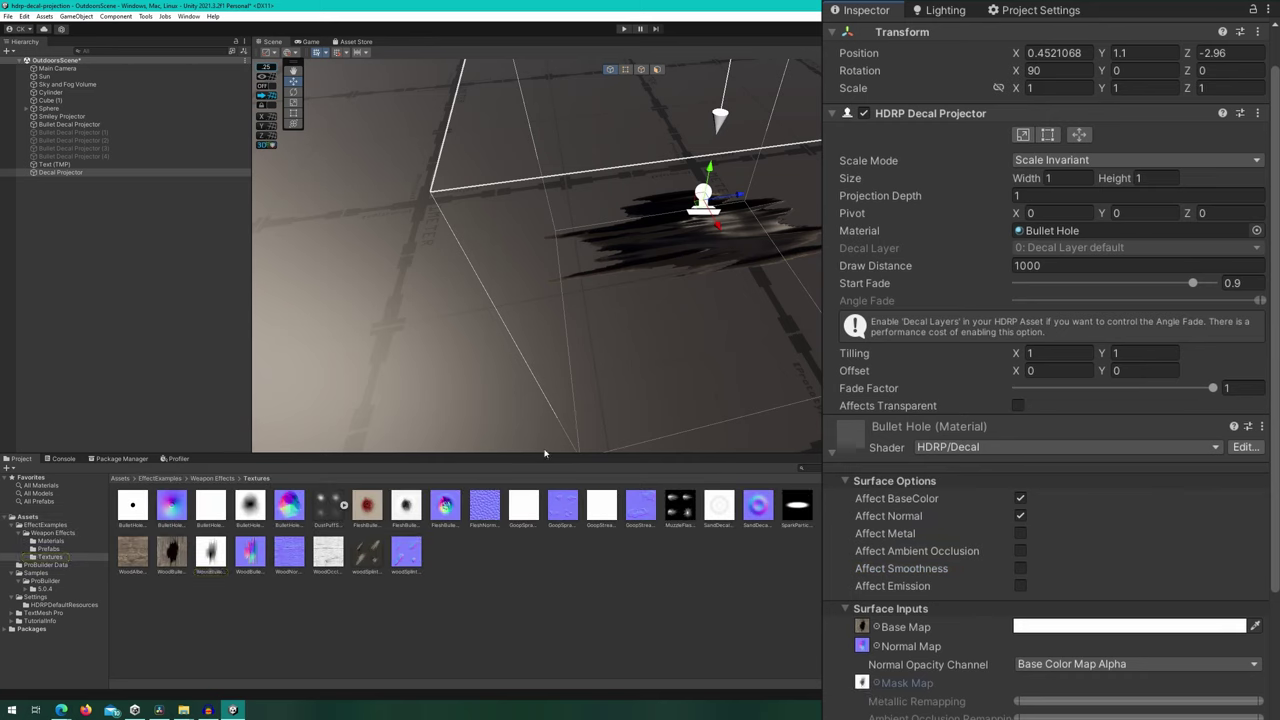
click(27, 517)
key(f)
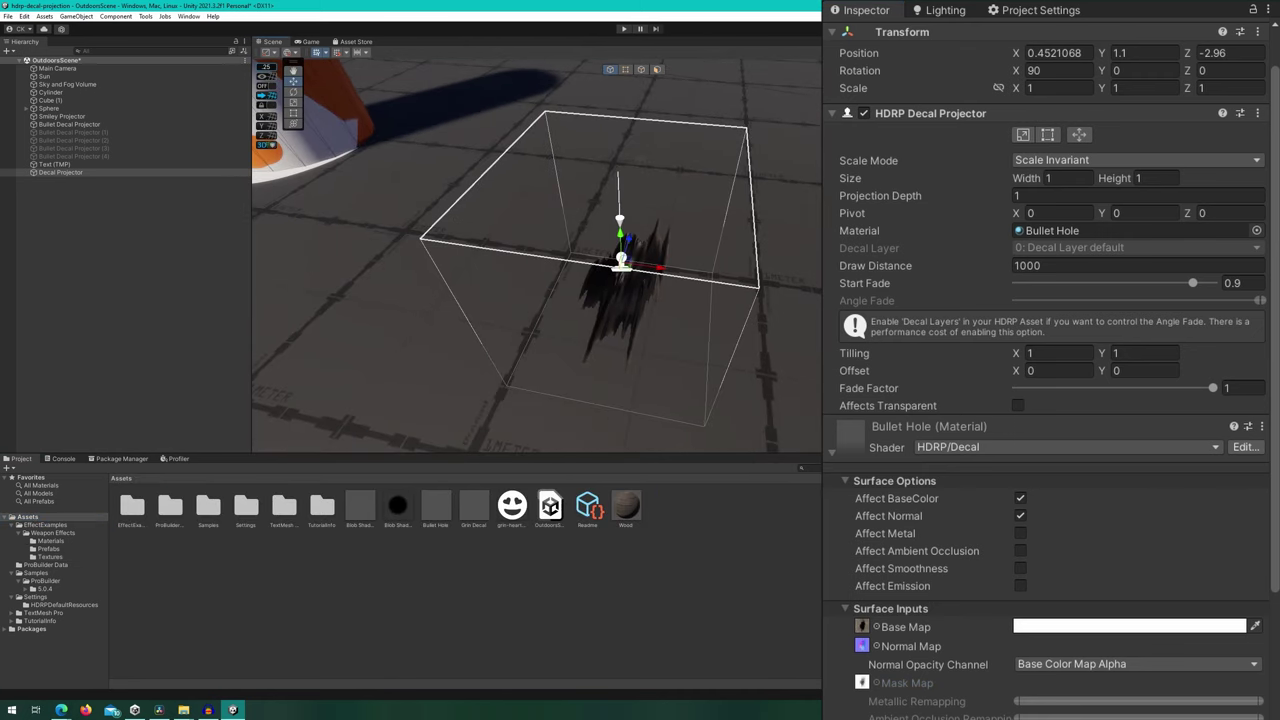
- Scale the bullet hole decal's projection box wider and taller
scroll(1010, 240, up, 1)
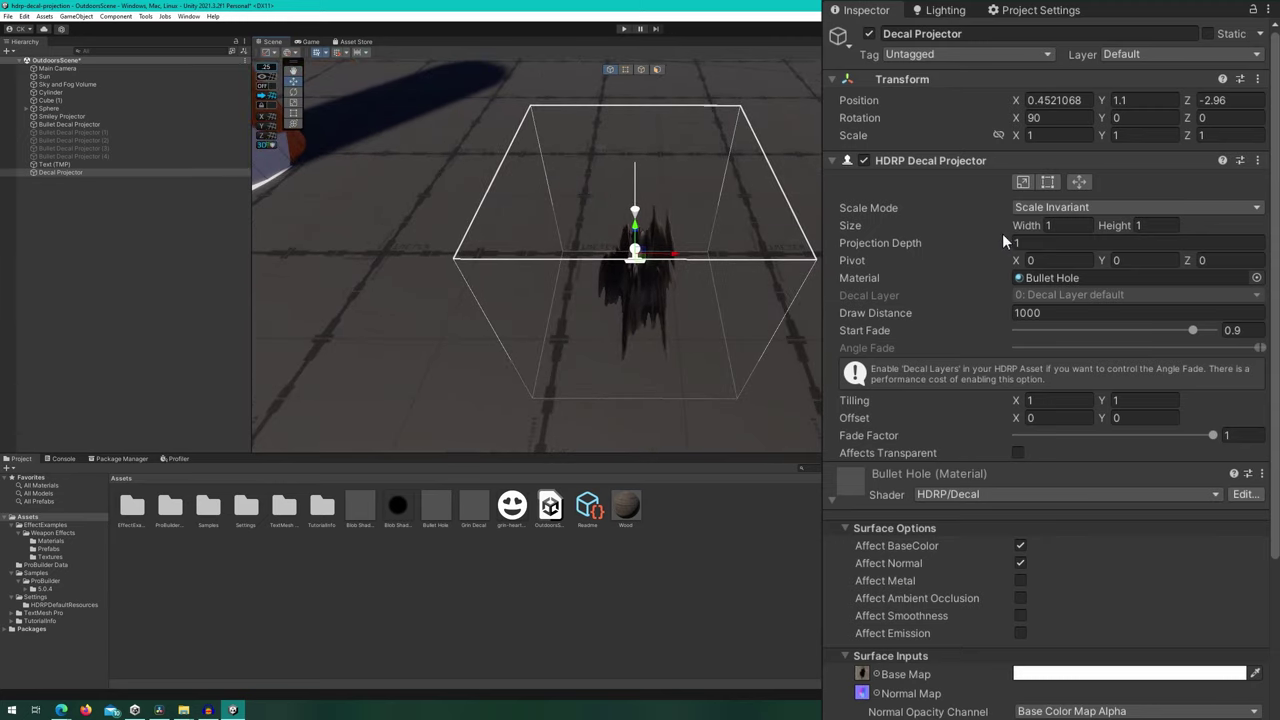
click(1022, 182)
drag(531, 254, 343, 253)
drag(623, 348, 743, 250)
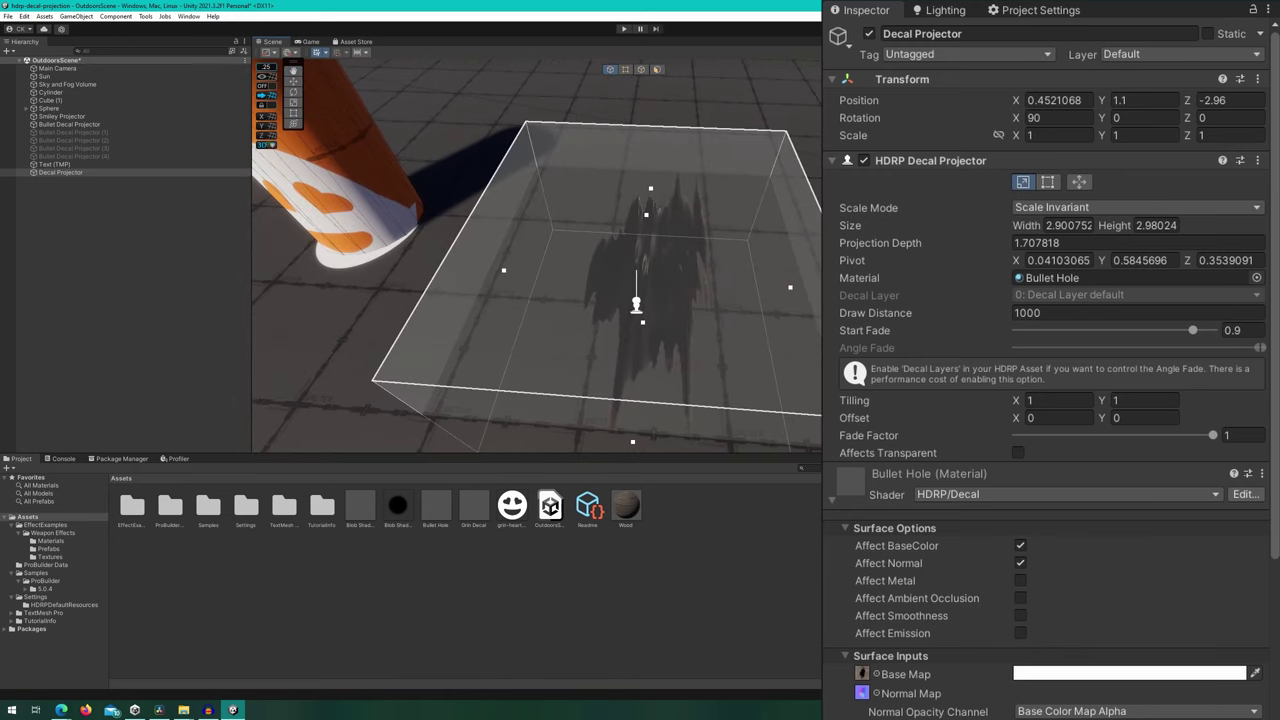
- Crop the projection box from the left, top and right, reducing its depth
click(1047, 183)
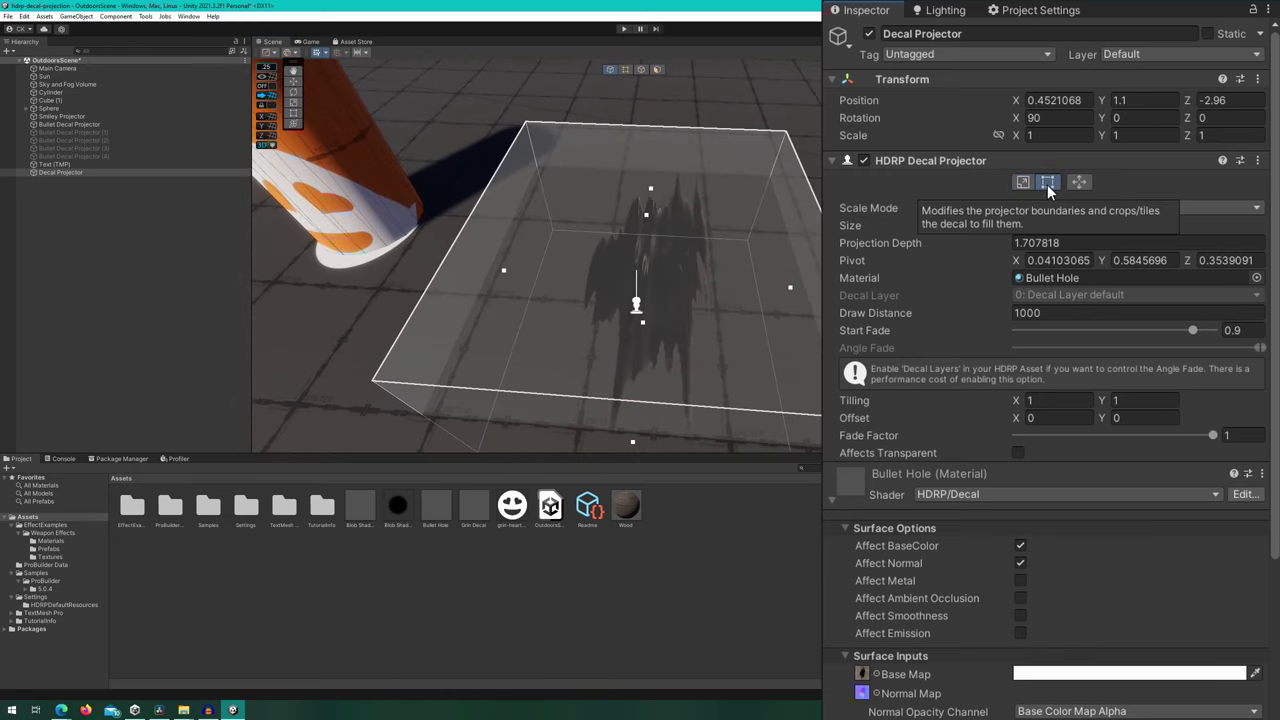
drag(501, 277, 636, 279)
drag(704, 192, 710, 360)
drag(818, 321, 734, 330)
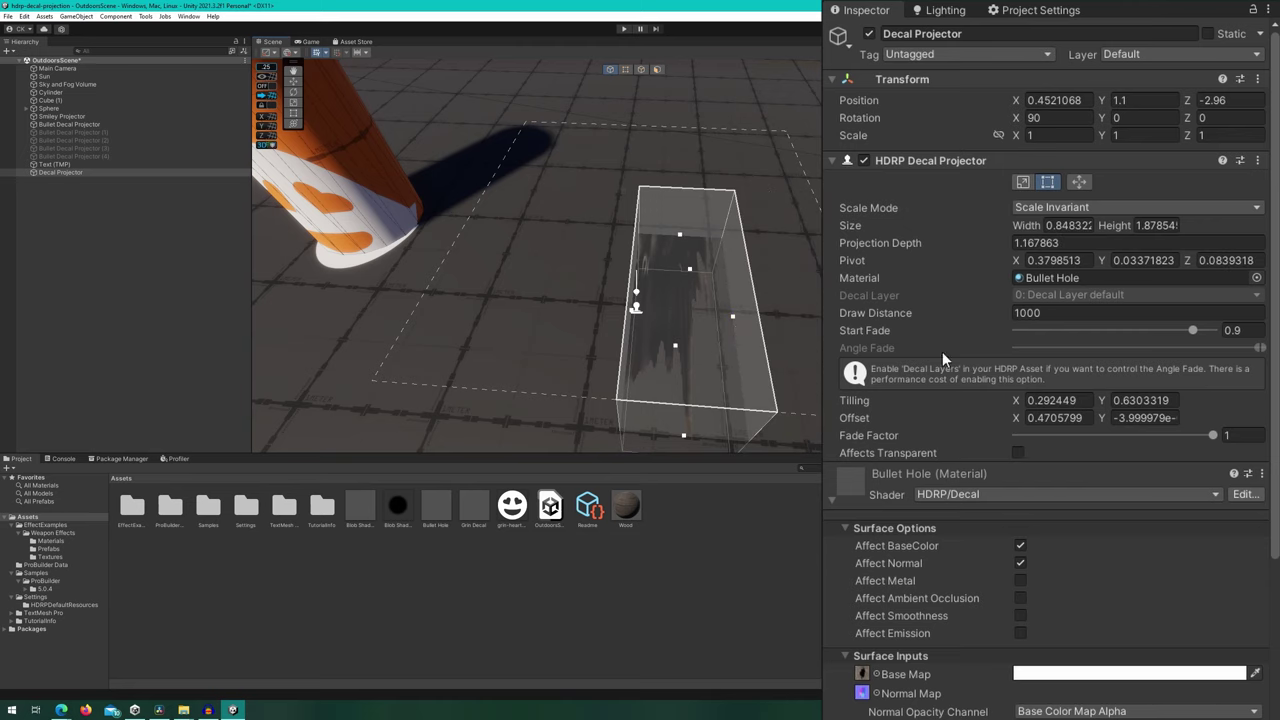
- Adjust the decal's UV area, trimming top and left and pulling the right edge in
click(1078, 181)
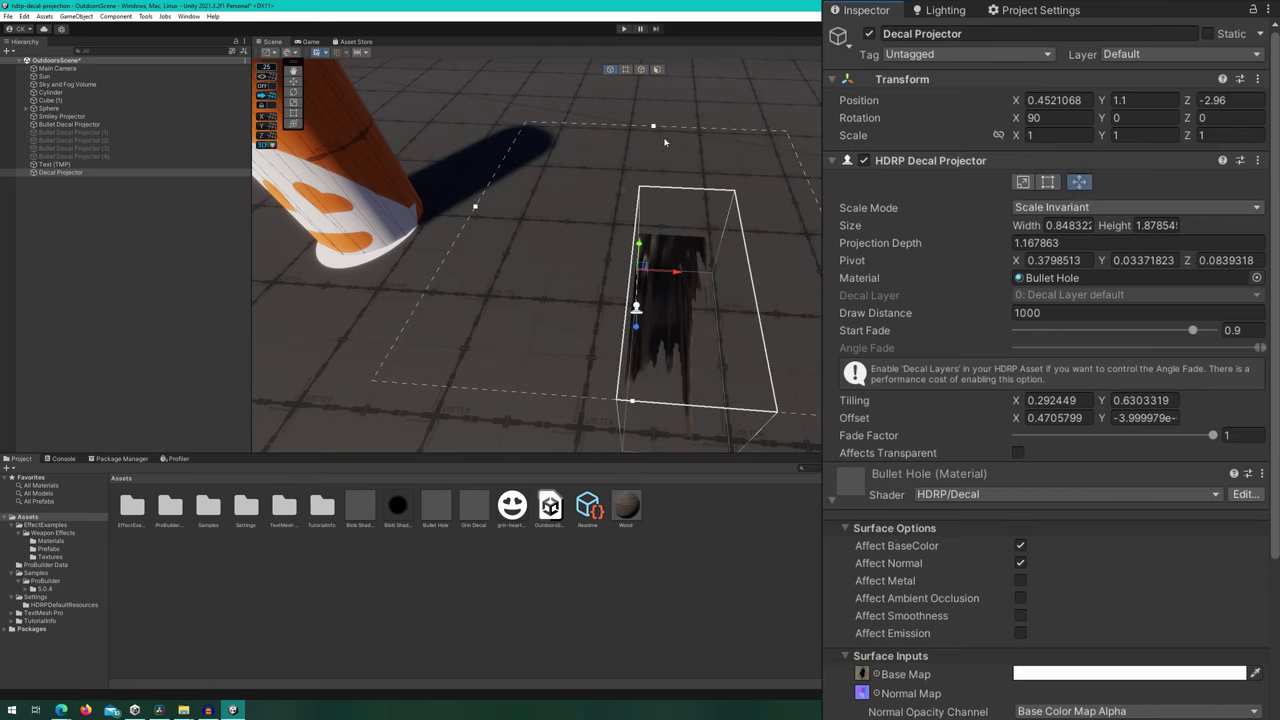
drag(653, 127, 646, 191)
drag(443, 264, 546, 266)
drag(822, 283, 818, 283)
drag(677, 196, 678, 186)
alt+drag(796, 297, 815, 327)
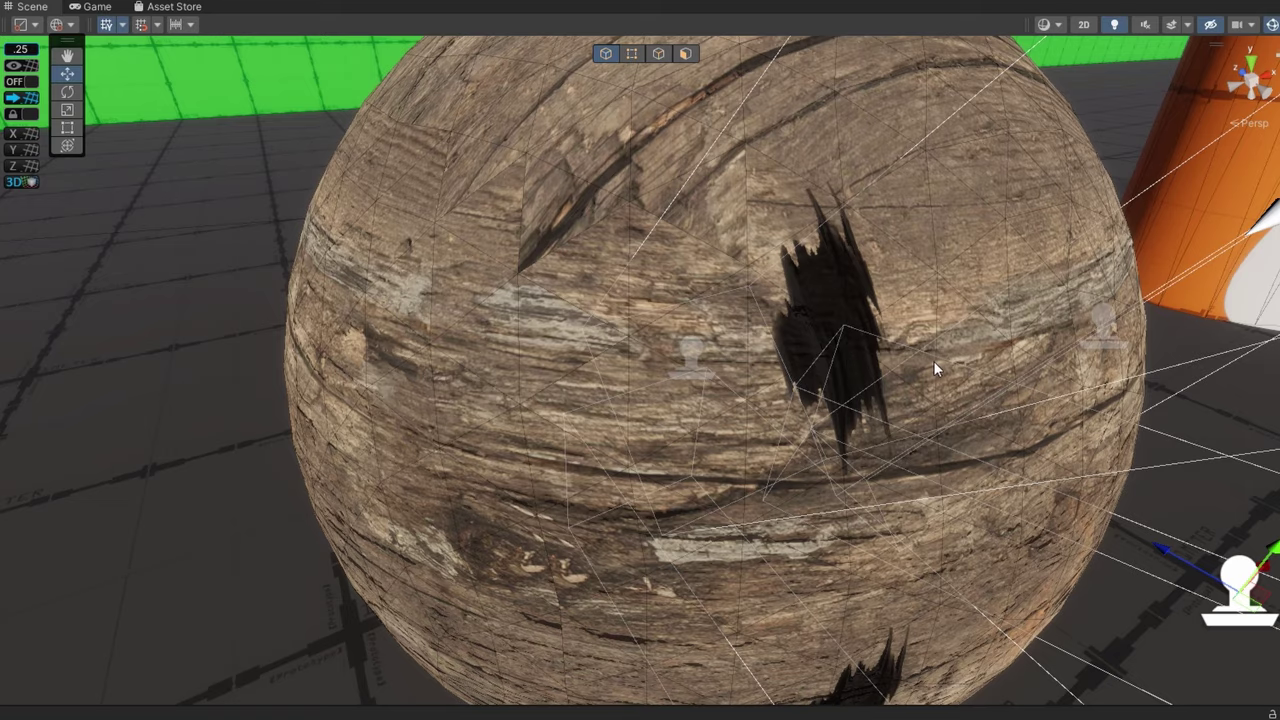
- Orbit the Scene view around the wooden sphere to inspect the projected bullet holes
right_drag(935, 368, 820, 323)
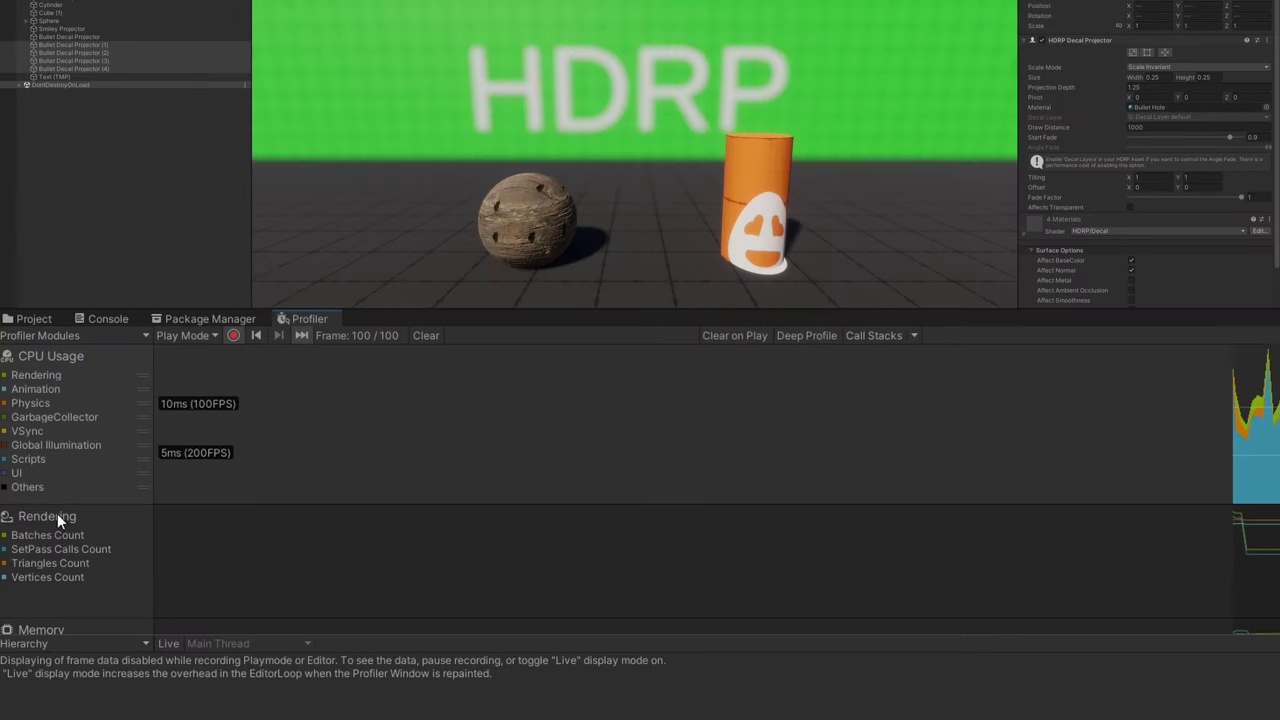
- Toggle Bullet Decal Projectors (1)–(4) off and on twice under Rendering stats, ending at 90 draw calls
click(57, 514)
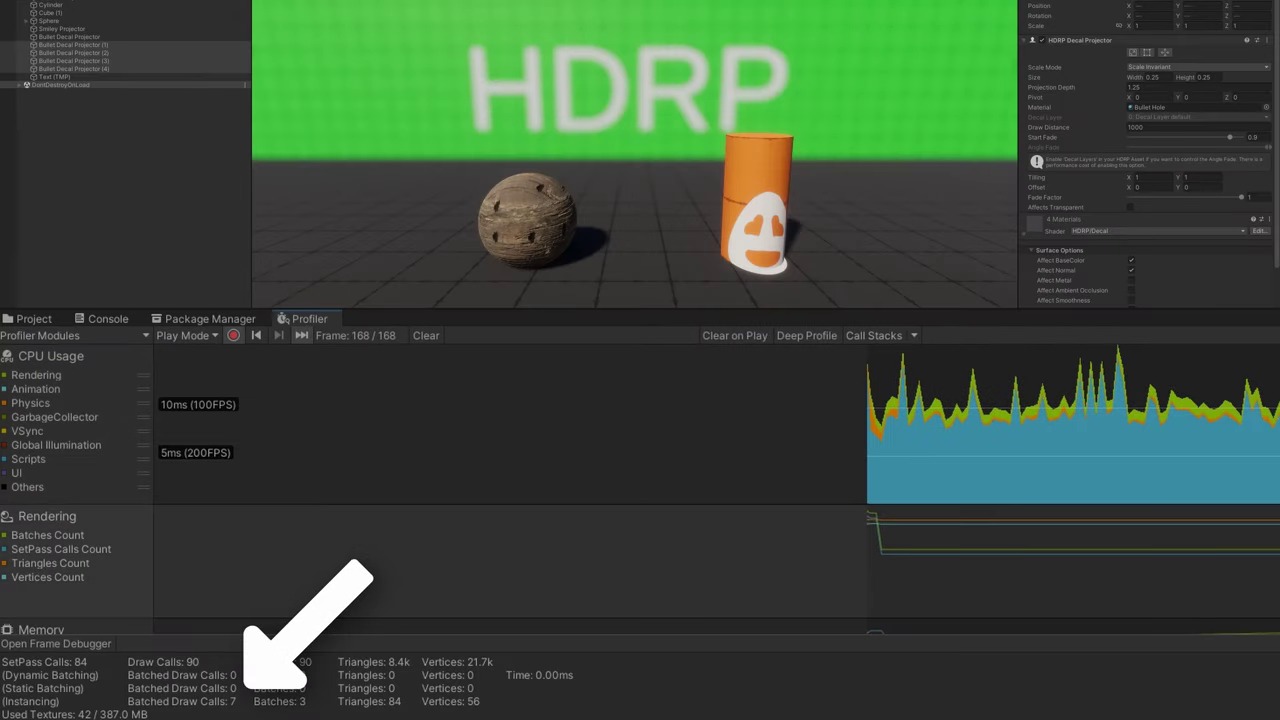
key(alt+shift+a)
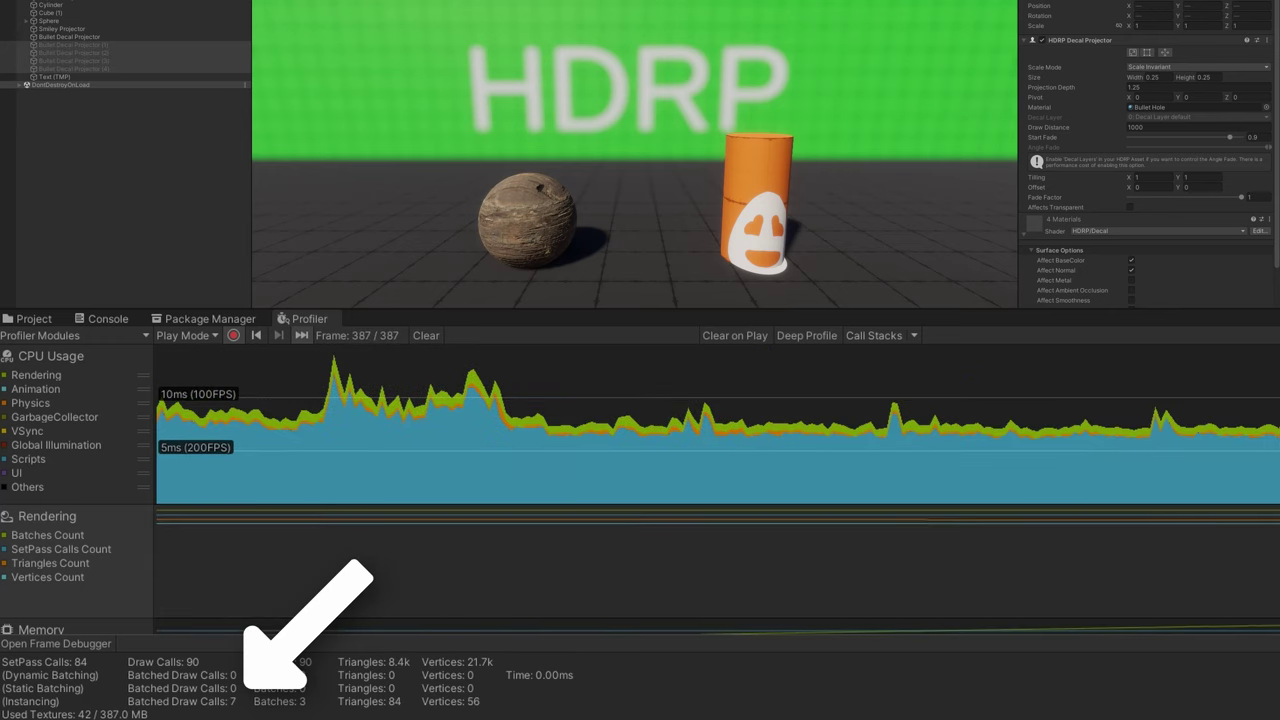
key(alt+shift+a)
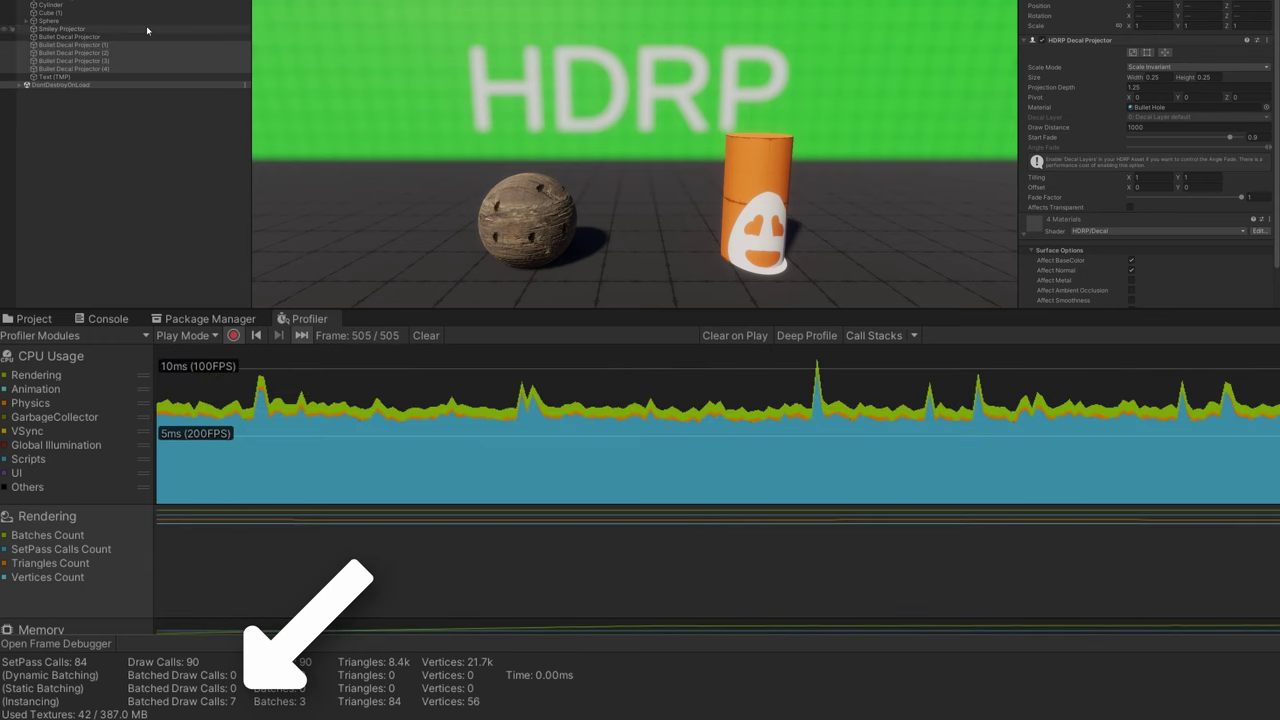
key(alt+shift+a)
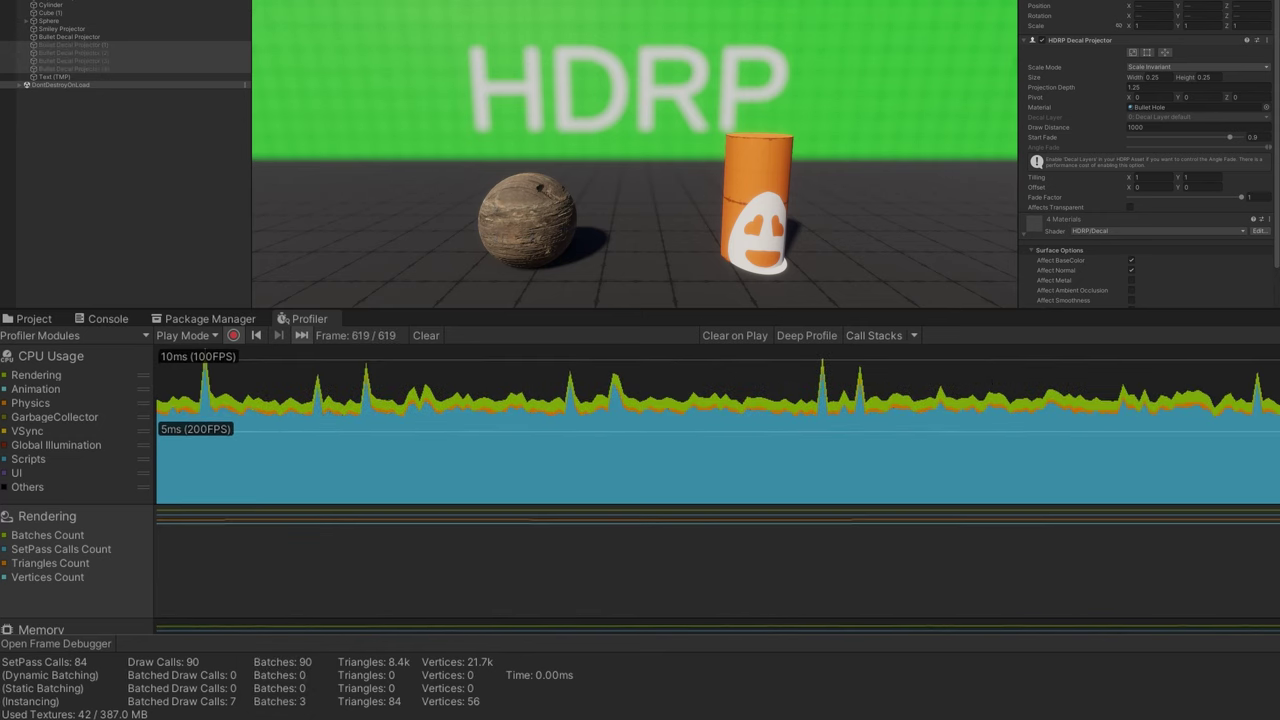
key(alt+shift+a)
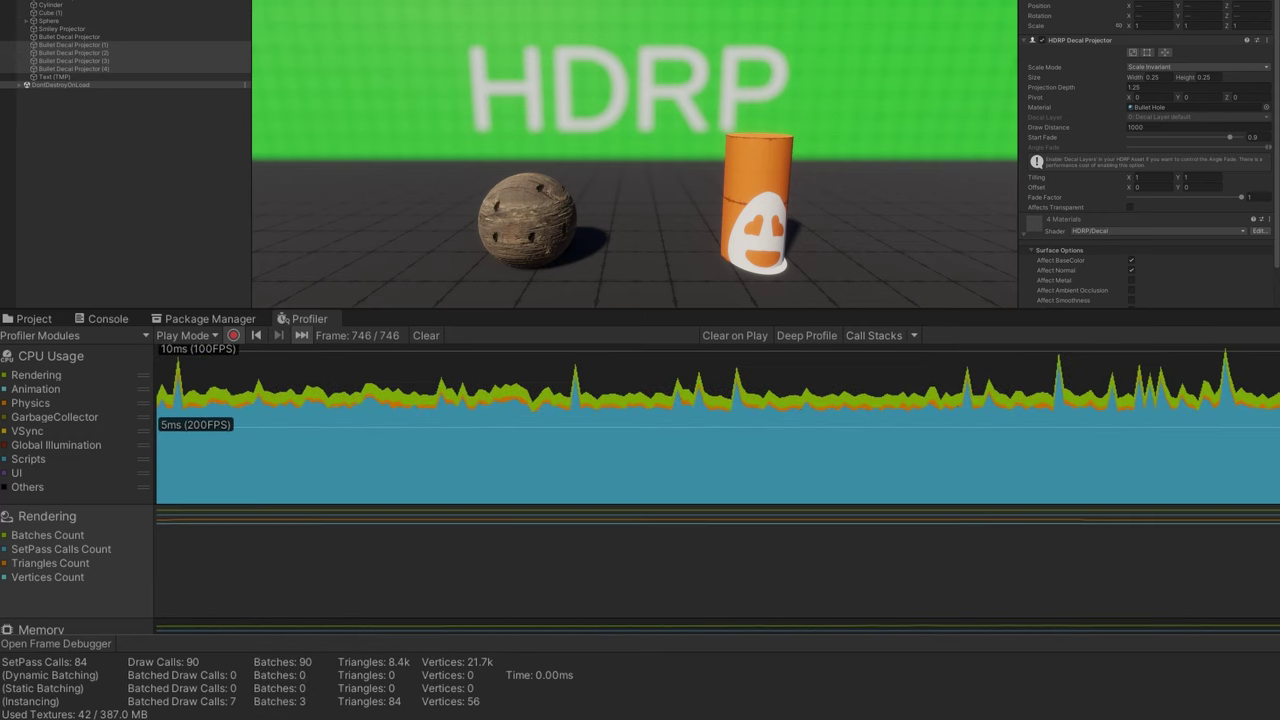